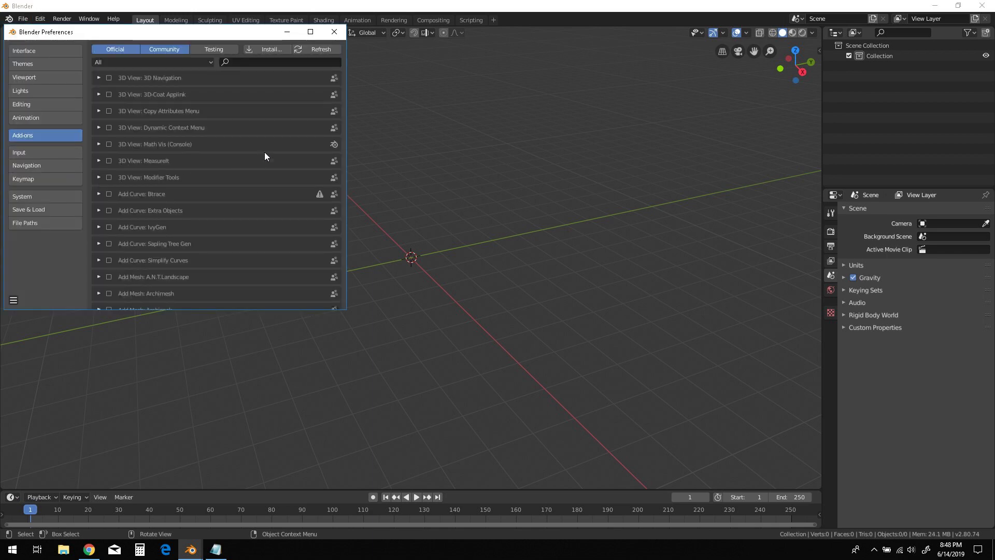
scroll(265, 154, "down", 6)
scroll(265, 154, "down", 2)
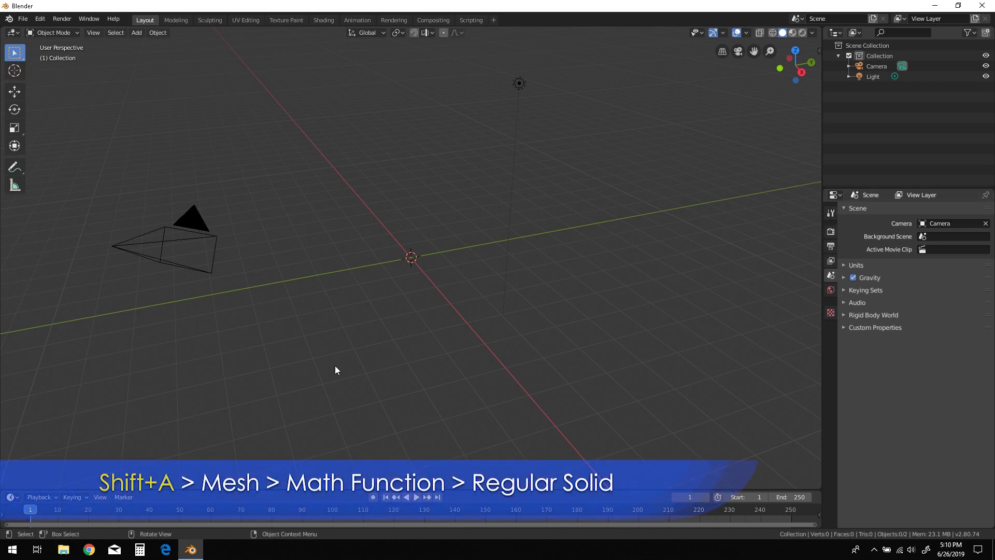
Add a Math Function regular solid mesh and set its source shape to Icosahedron
key("shift+a")
mouse_move(334, 318)
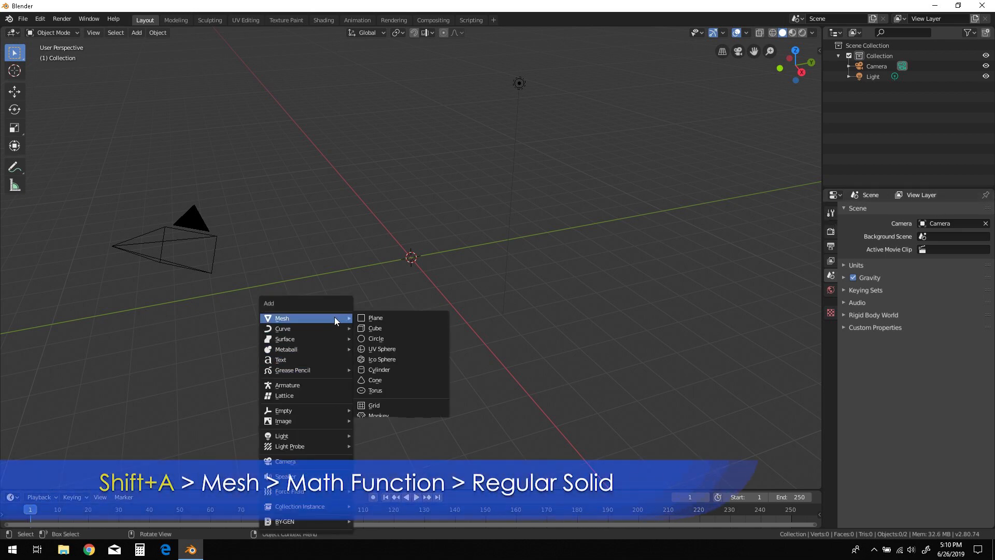
mouse_move(406, 452)
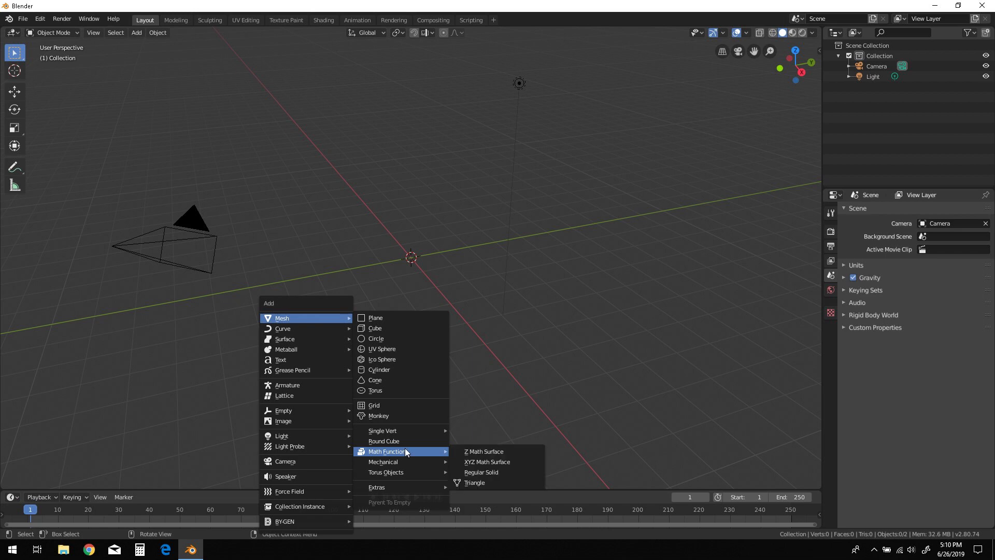
left_click(490, 471)
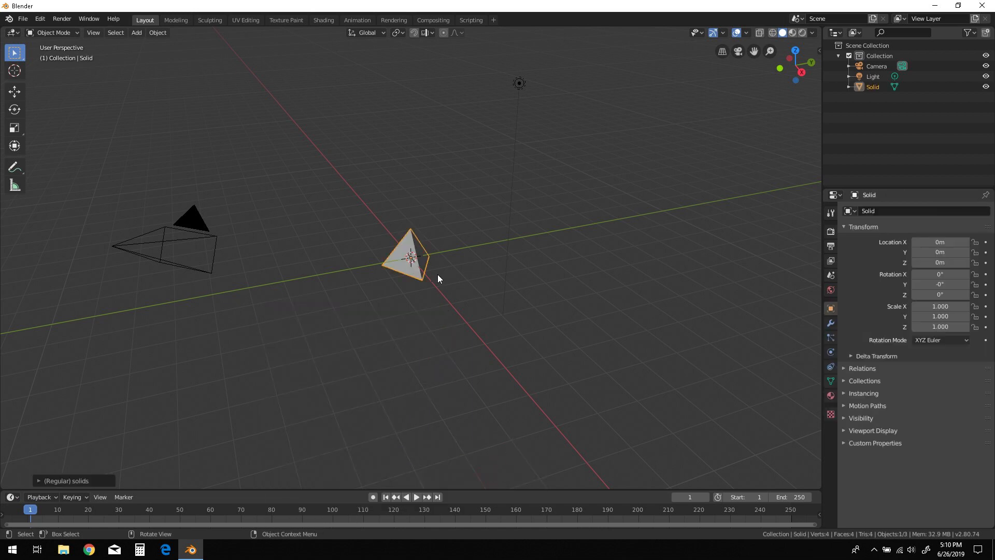
left_click(39, 480)
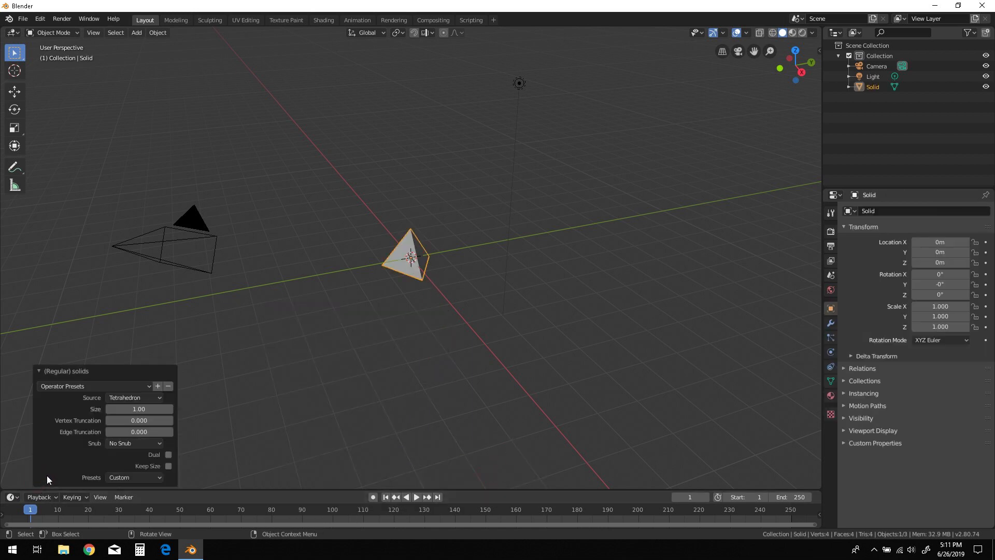
left_click(160, 396)
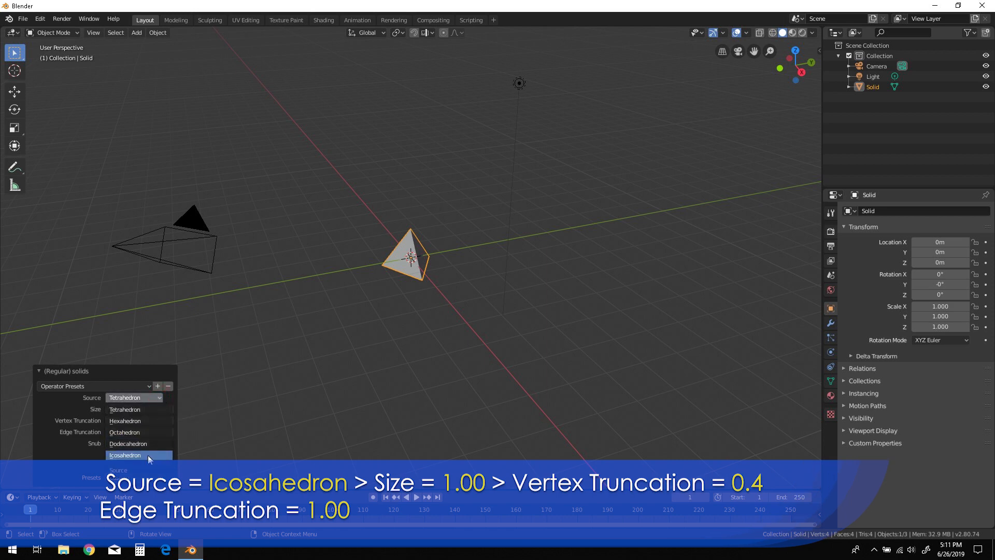
left_click(148, 456)
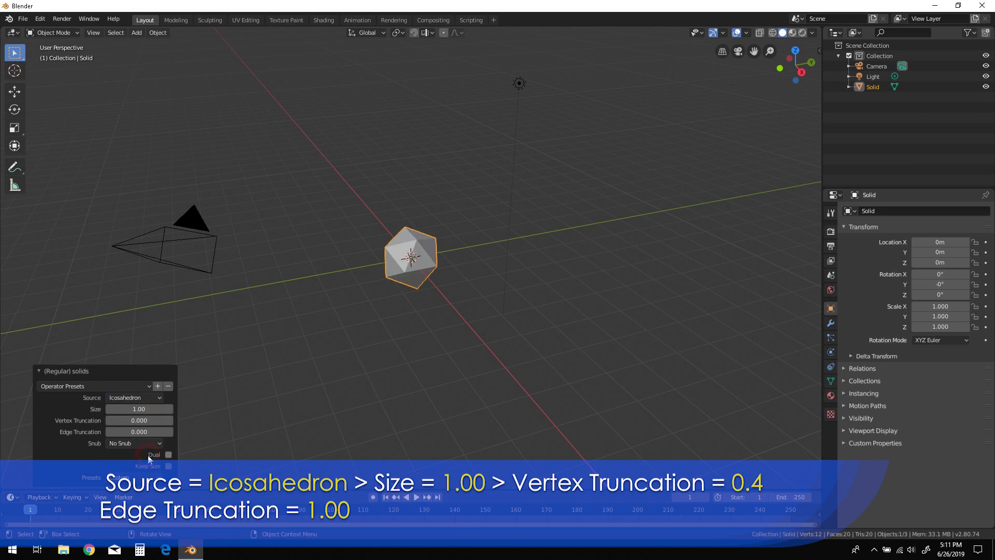
Set the icosahedron's vertex truncation to 0.4 and its edge truncation to 1.0
left_click(148, 421)
key("BackSpace")
type("4")
key("Return")
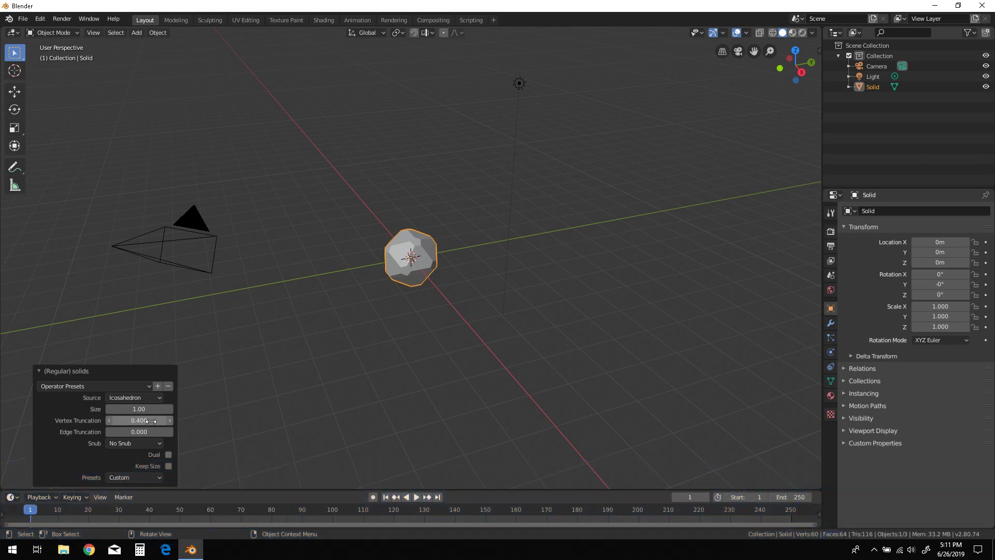
left_click(140, 432)
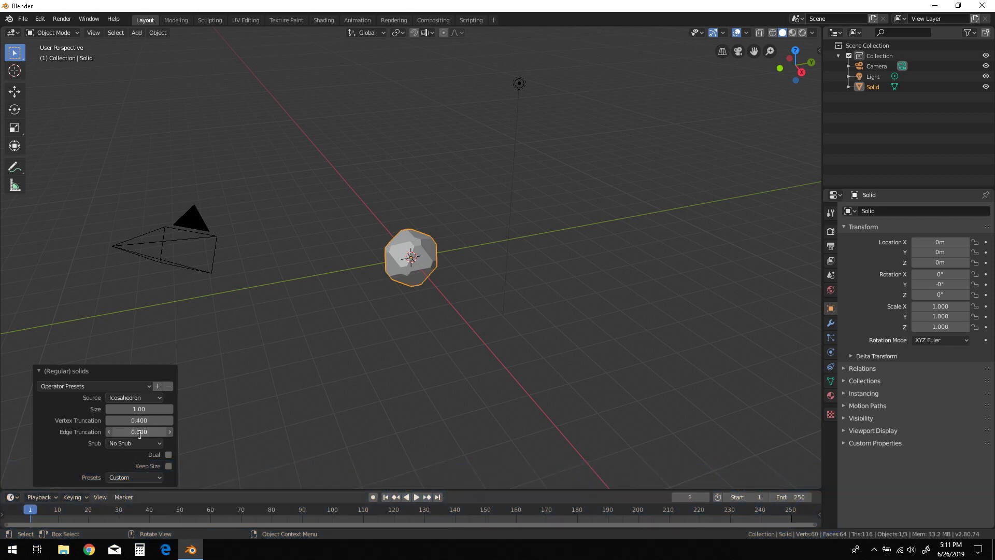
type("1.0")
key("Return")
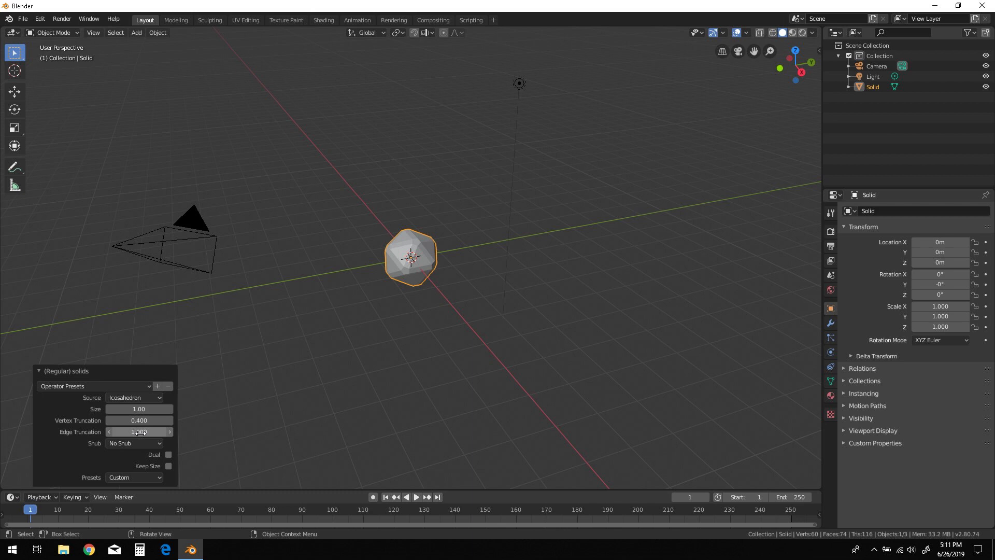
Apply a Limited Dissolve to the whole solid's mesh in Edit Mode
scroll(425, 254, "up", 6)
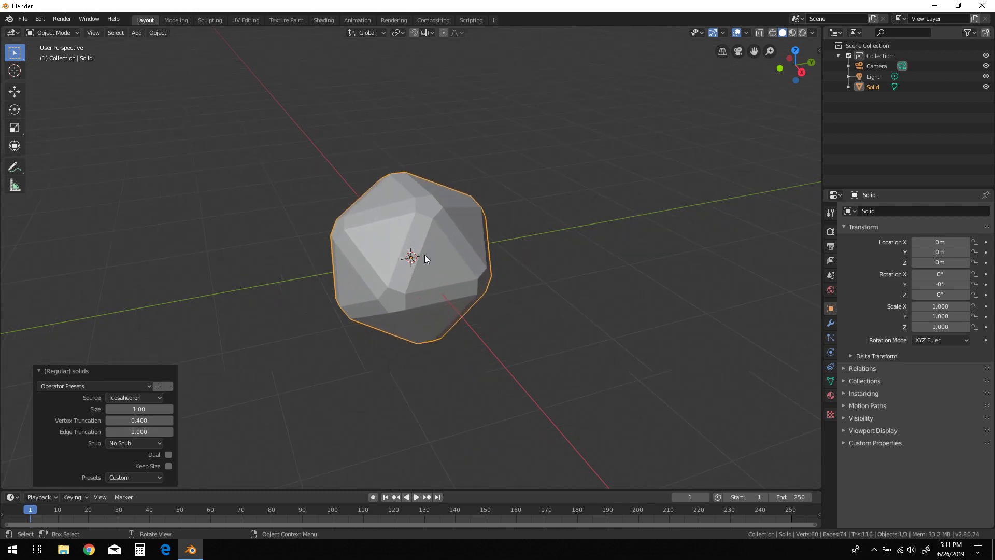
mouse_move(427, 271)
middle_mouse_down()
mouse_move(402, 285)
mouse_move(428, 285)
middle_mouse_up()
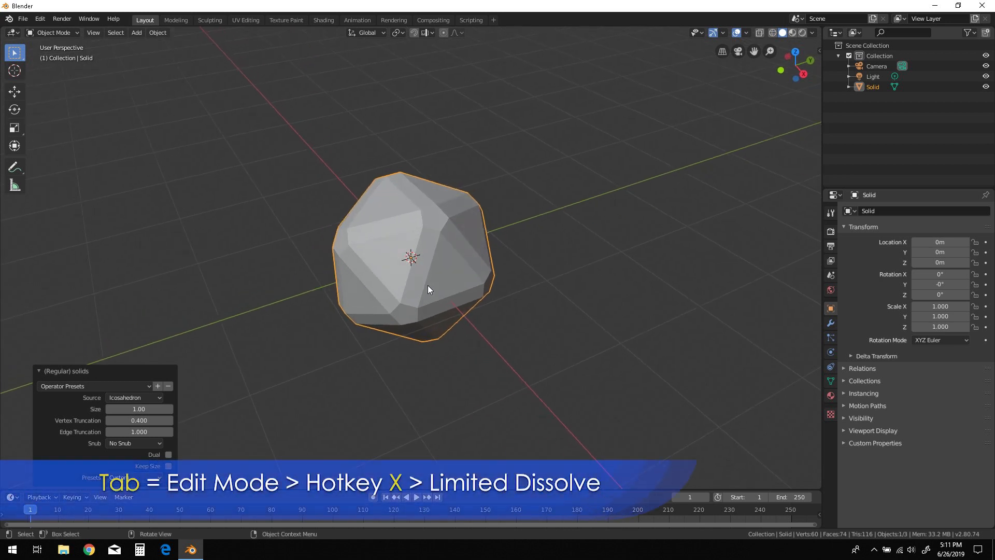
key("Tab")
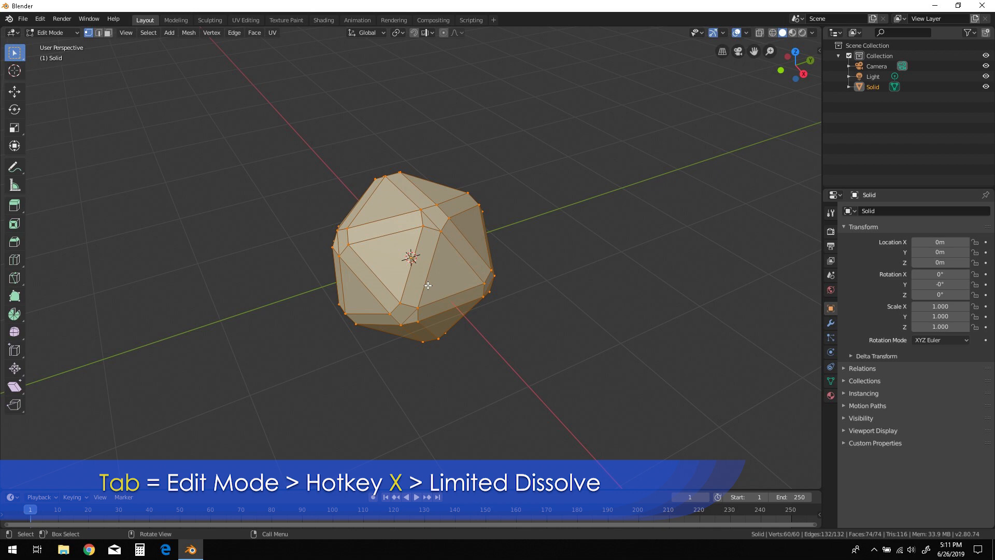
key("x")
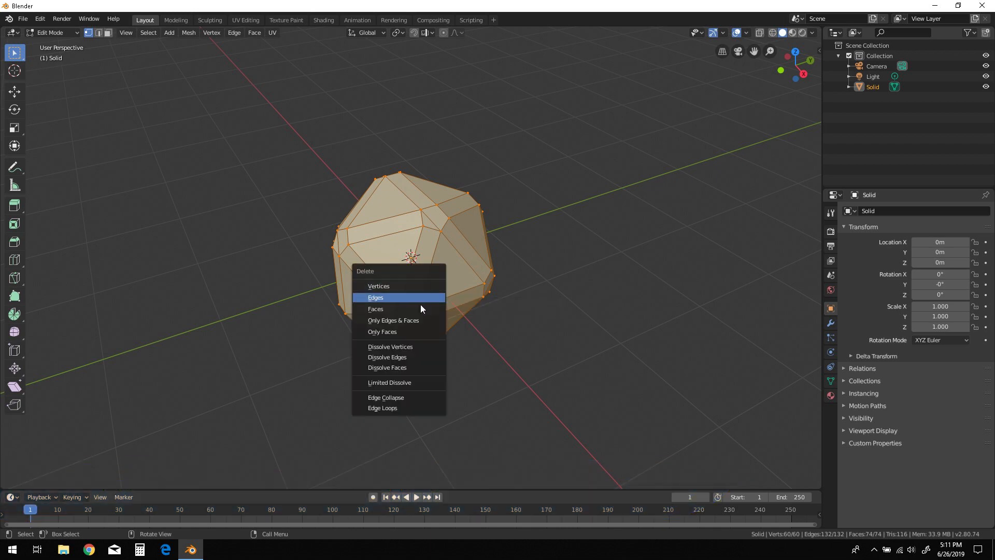
left_click(405, 384)
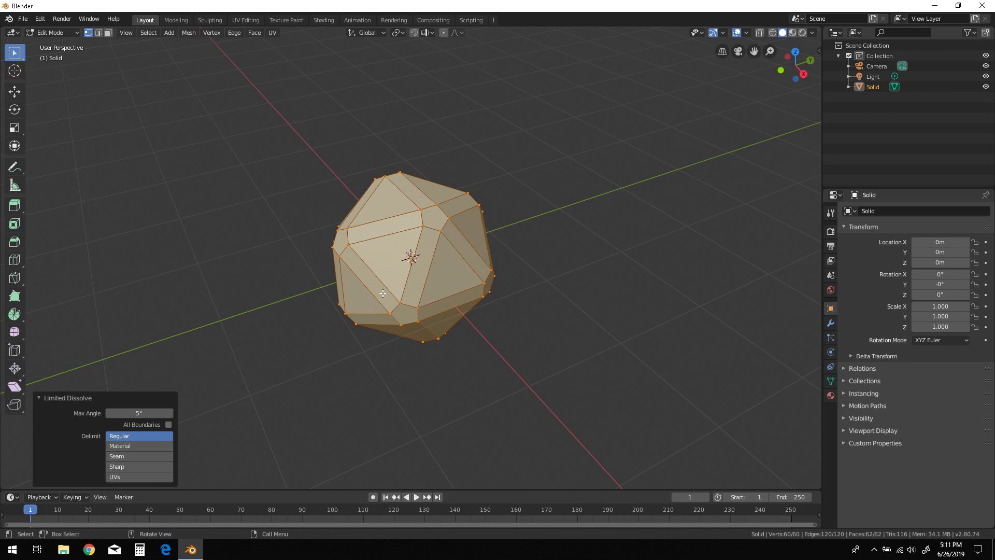
Select all triangular faces of the solid by matching polygon sides and delete those faces
mouse_move(428, 281)
middle_mouse_down()
mouse_move(387, 279)
mouse_move(433, 237)
mouse_move(432, 274)
middle_mouse_up()
scroll(433, 237, "up", 2)
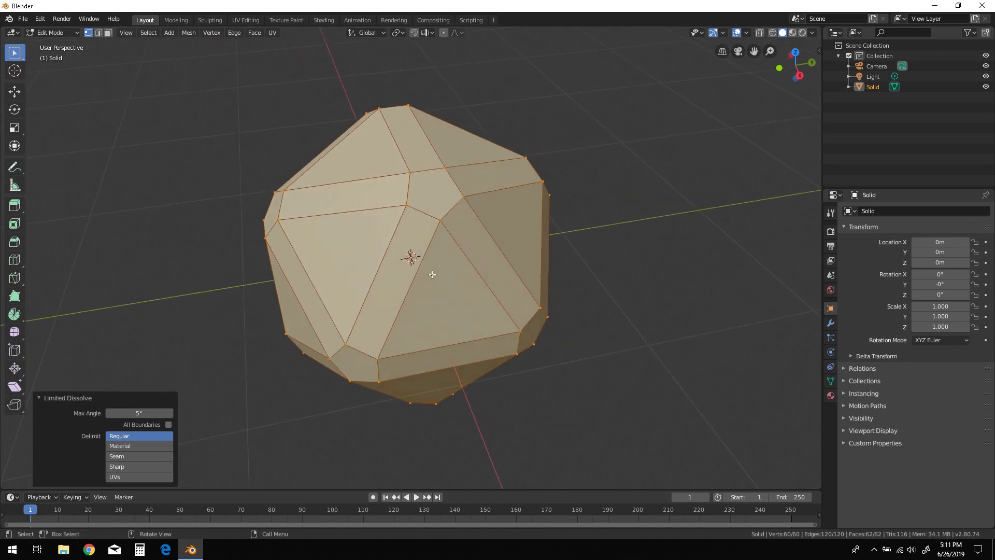
key("3")
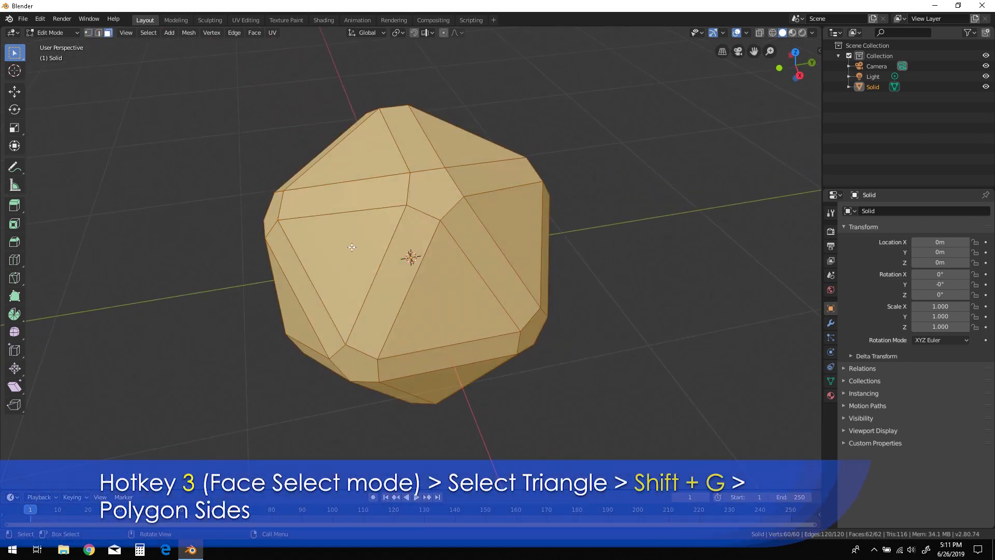
left_click(352, 247)
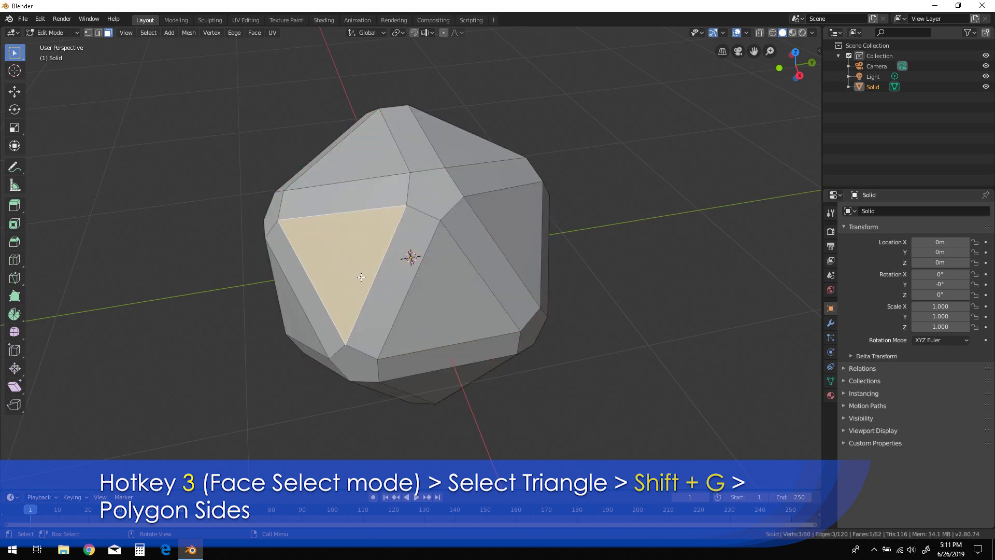
key("shift+g")
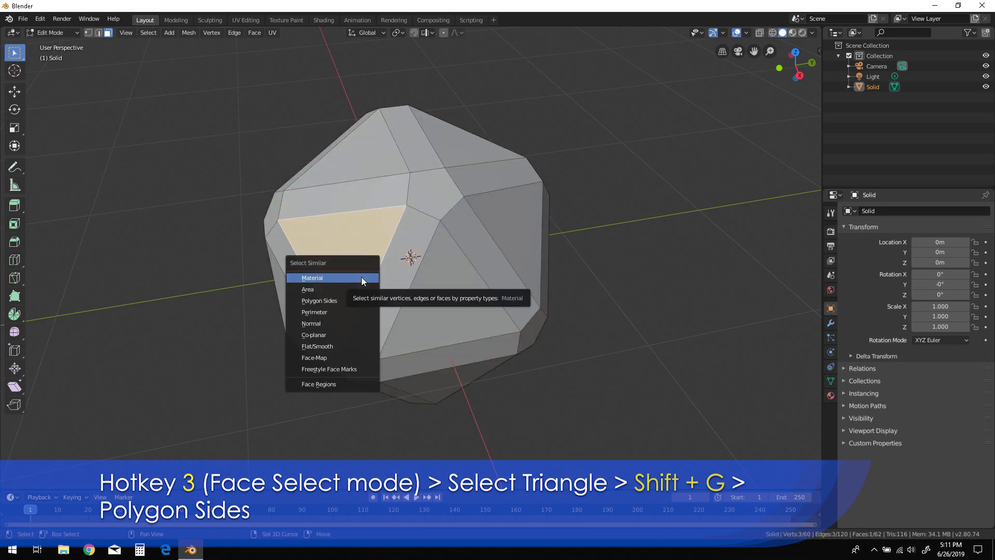
left_click(348, 303)
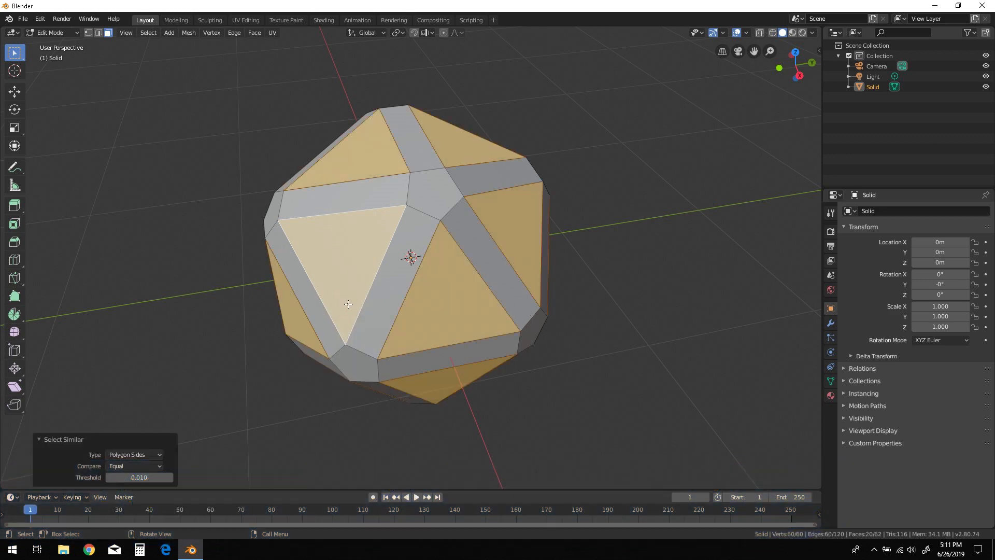
key("x")
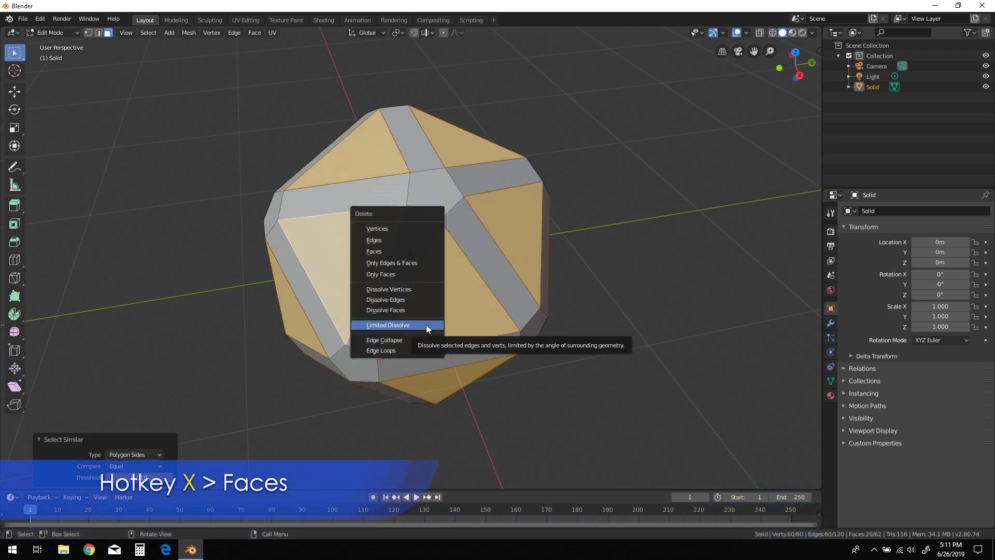
left_click(396, 252)
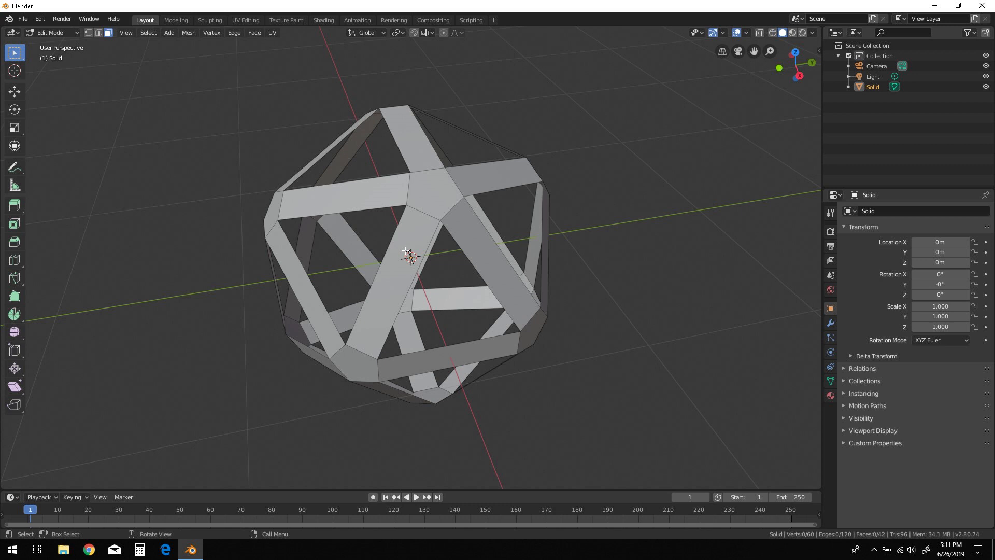
Select all the long edges of the frame by similar length and subdivide them with 10 cuts
key("2")
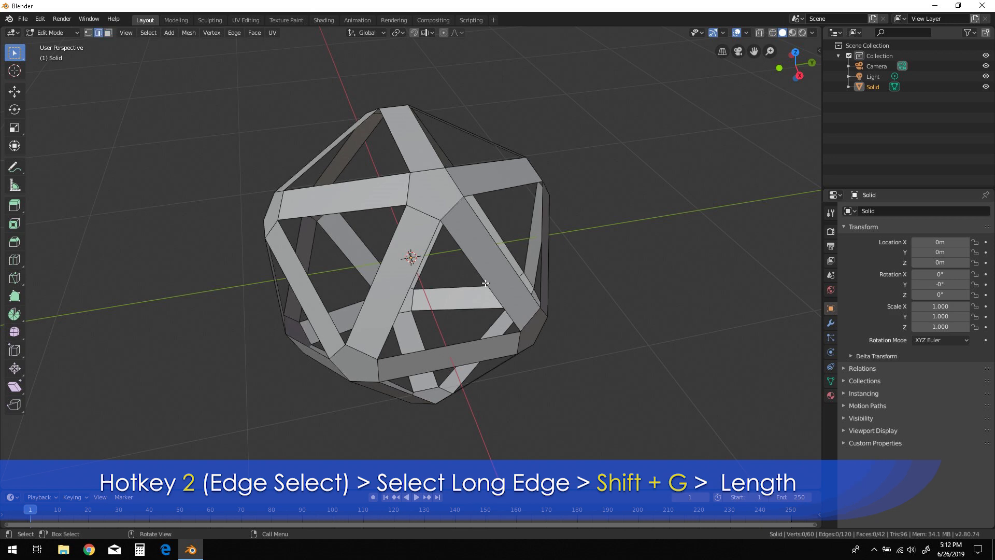
left_click(393, 237)
key("shift+g")
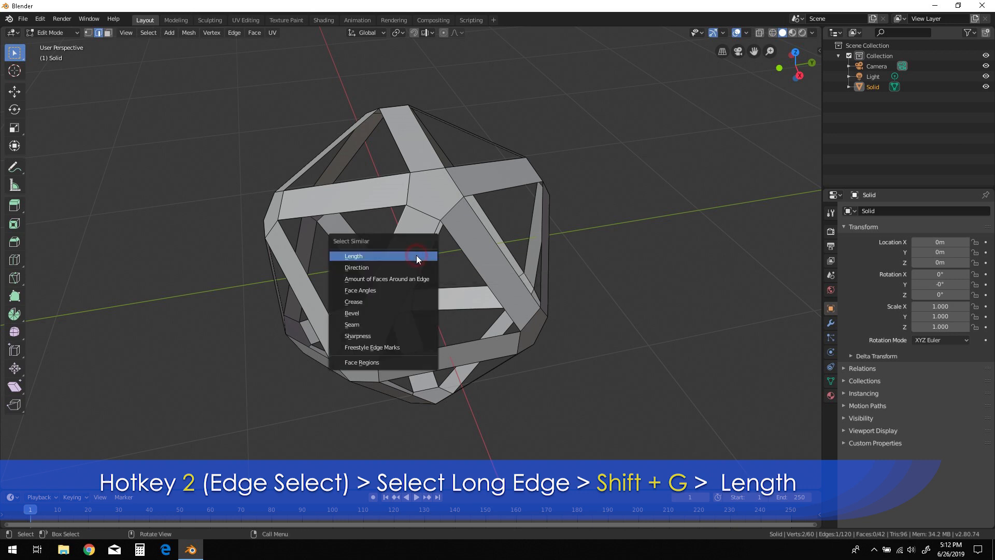
left_click(416, 255)
middle_click_drag(428, 274, 444, 305)
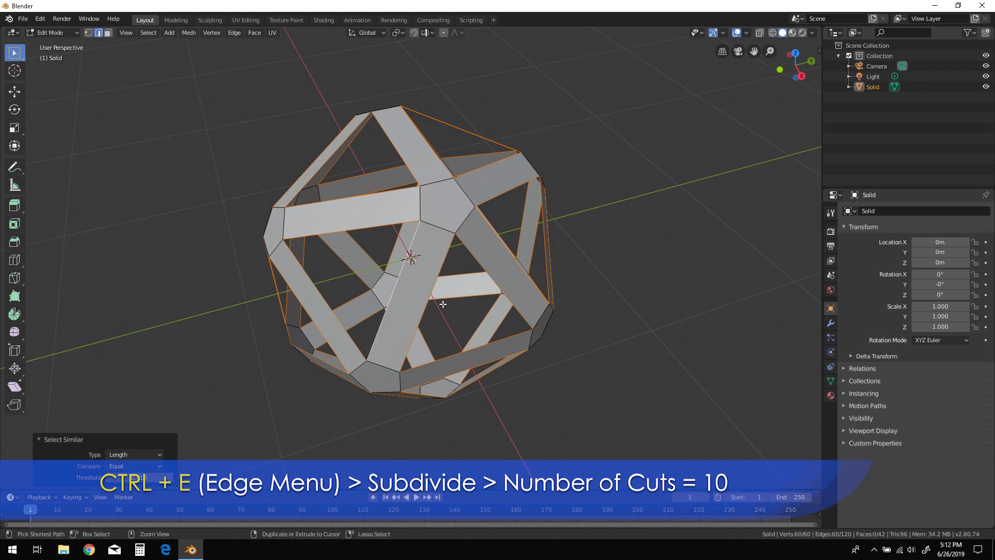
key("ctrl+e")
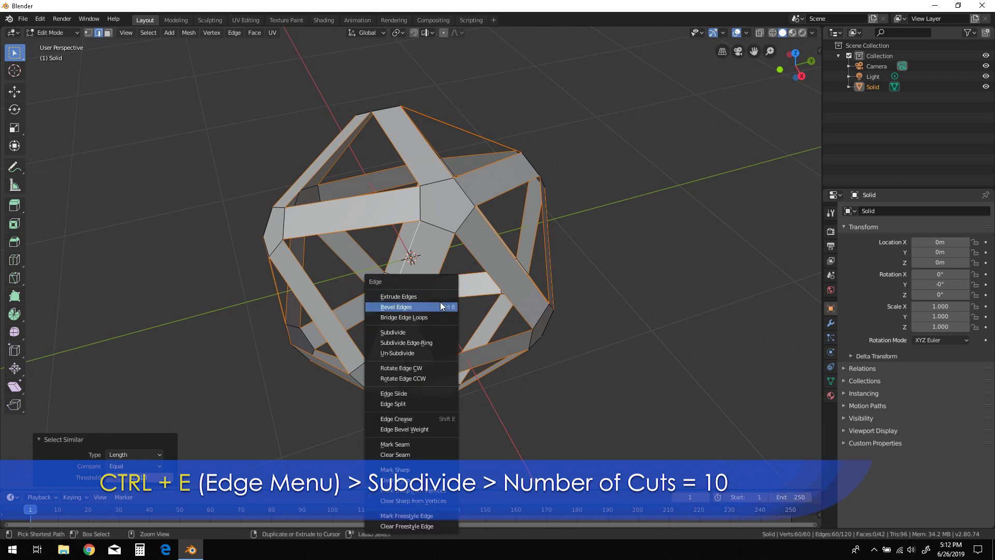
left_click(431, 333)
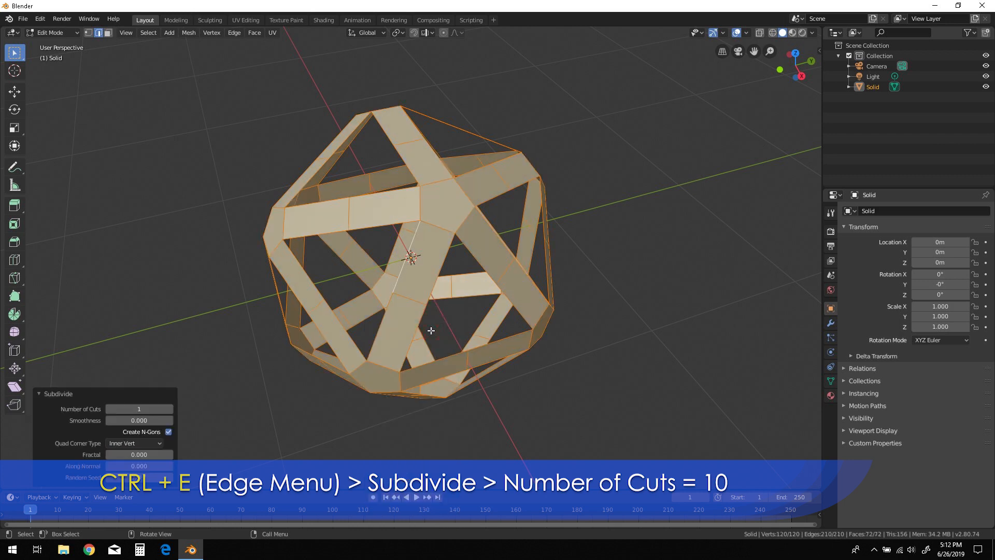
left_click(139, 409)
type("10")
key("Return")
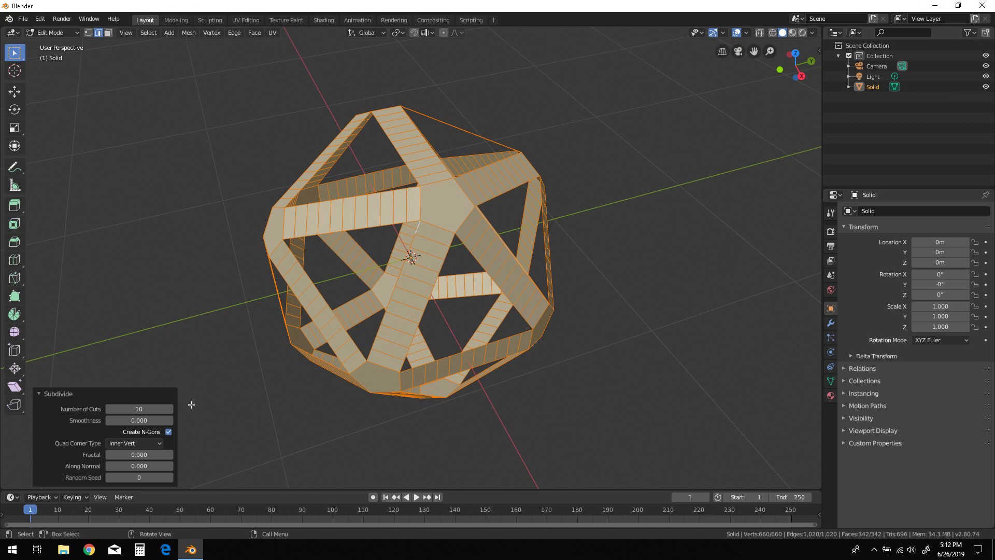
left_click(498, 415)
left_click(473, 390)
Configure mesh transforms to use Normal orientation, the Individual Origins pivot point and proportional editing
middle_click_drag(473, 389, 497, 390)
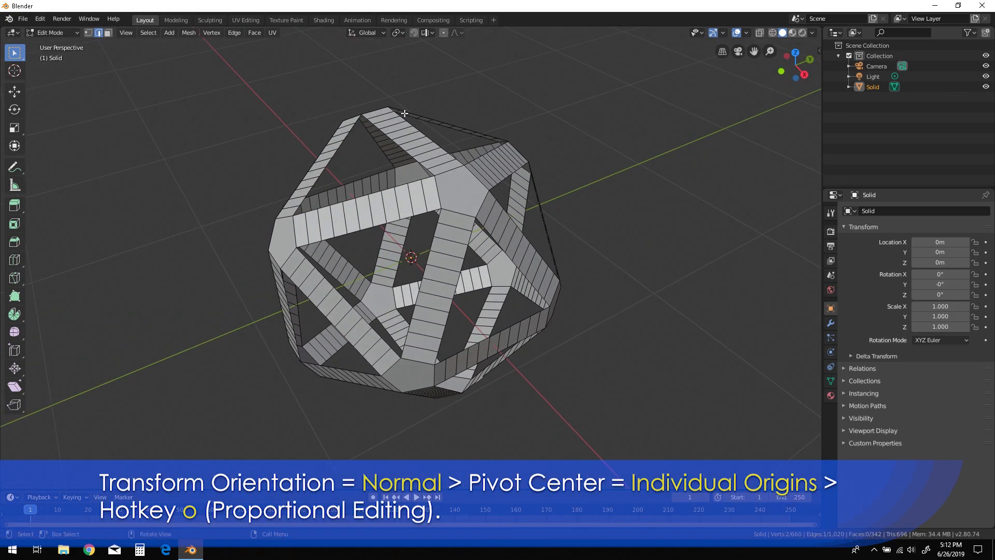
left_click(376, 32)
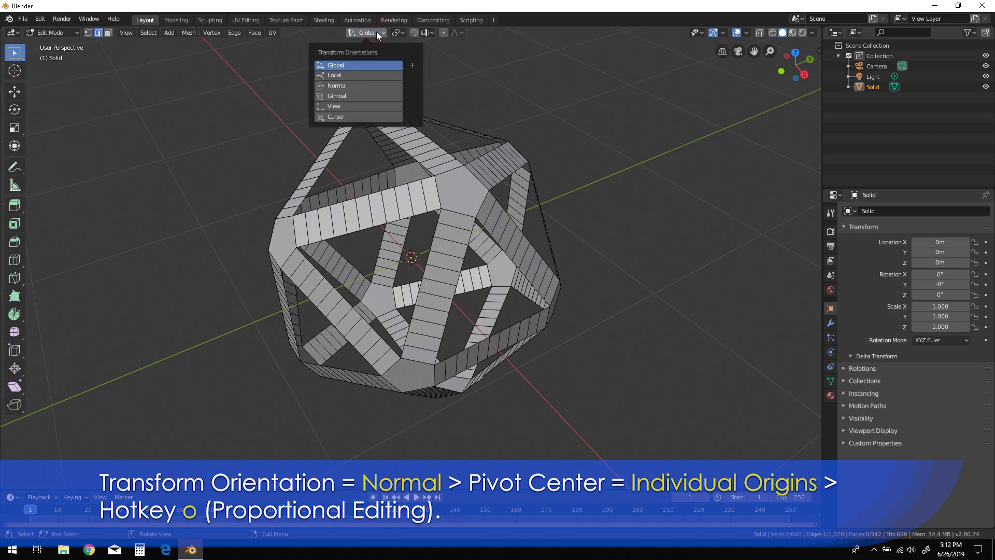
left_click(346, 85)
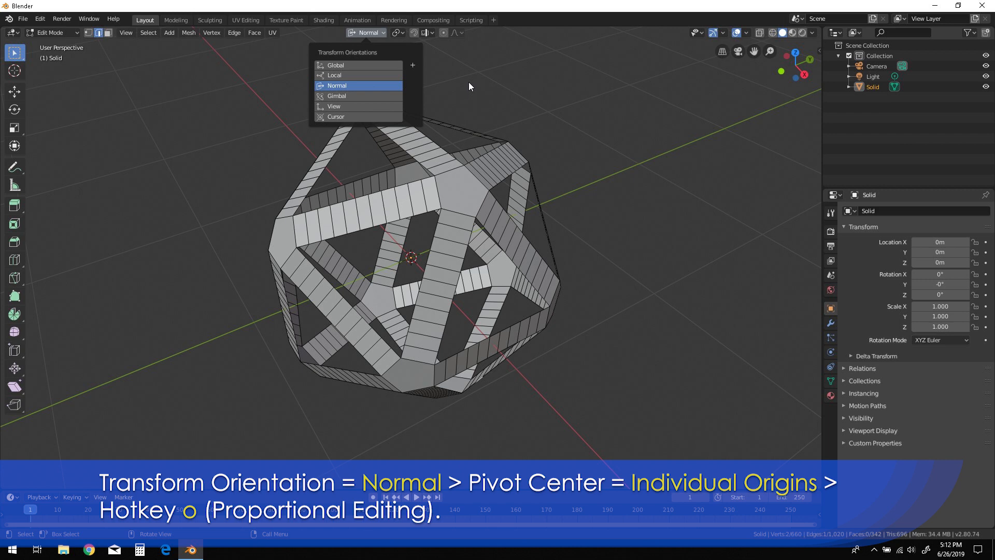
left_click(402, 36)
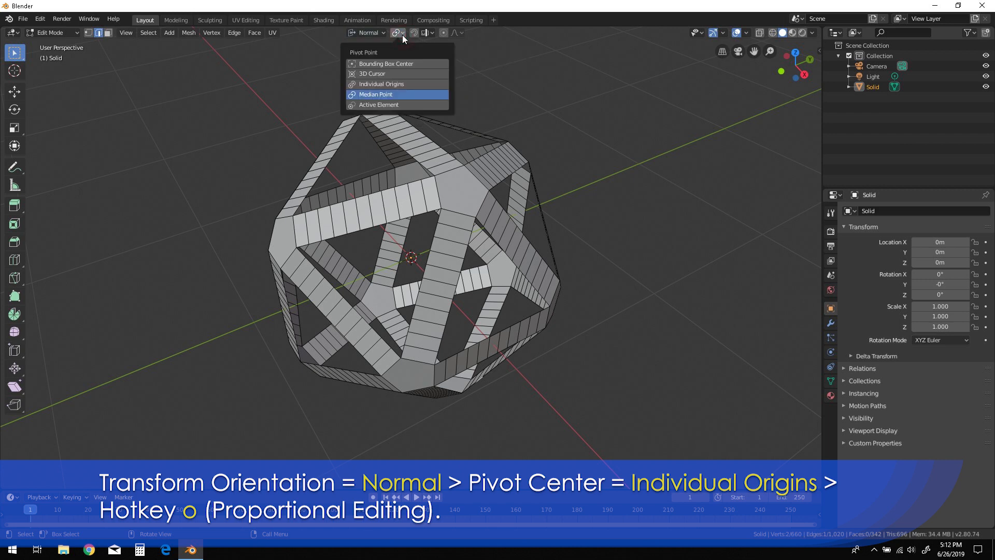
left_click(395, 84)
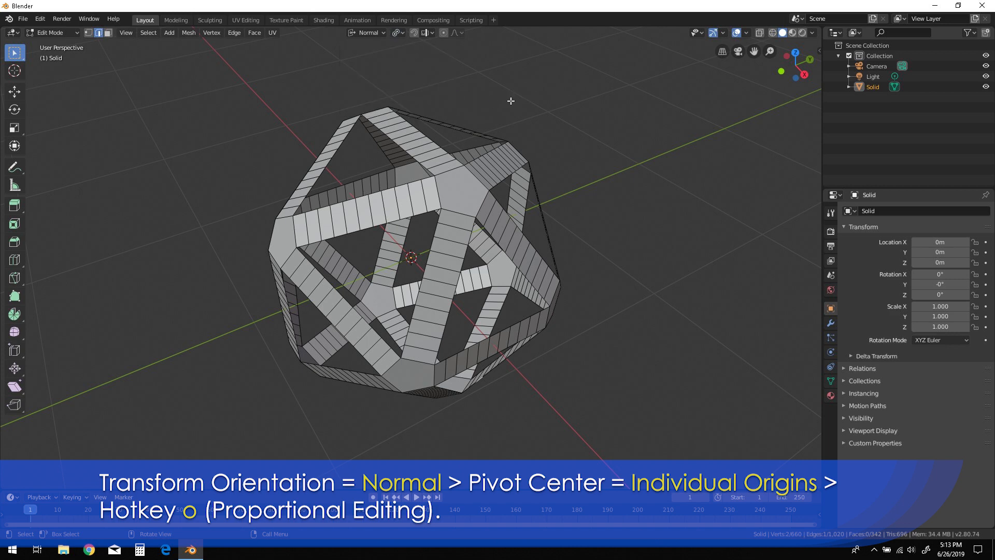
key("o")
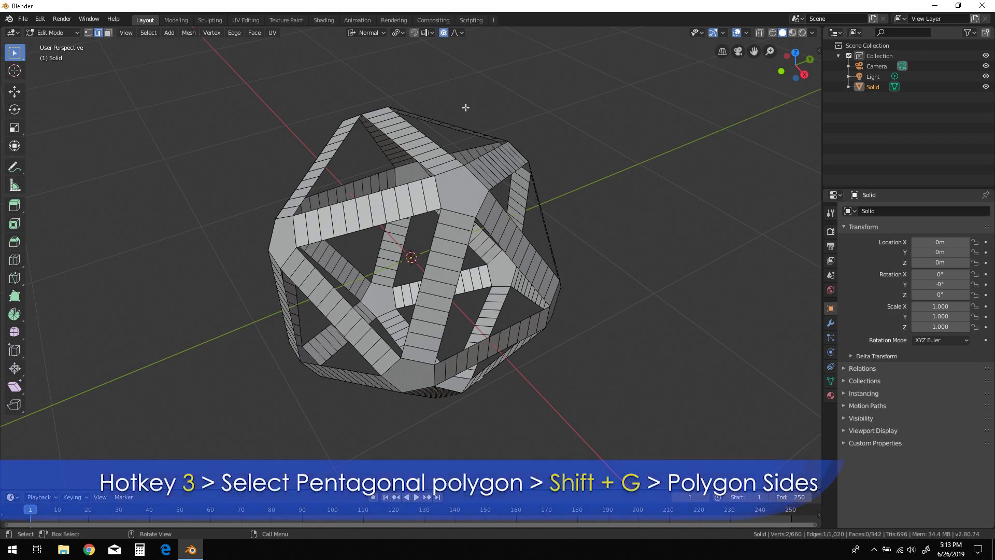
Select all pentagonal faces of the frame by matching polygon sides from one picked pentagon
key("3")
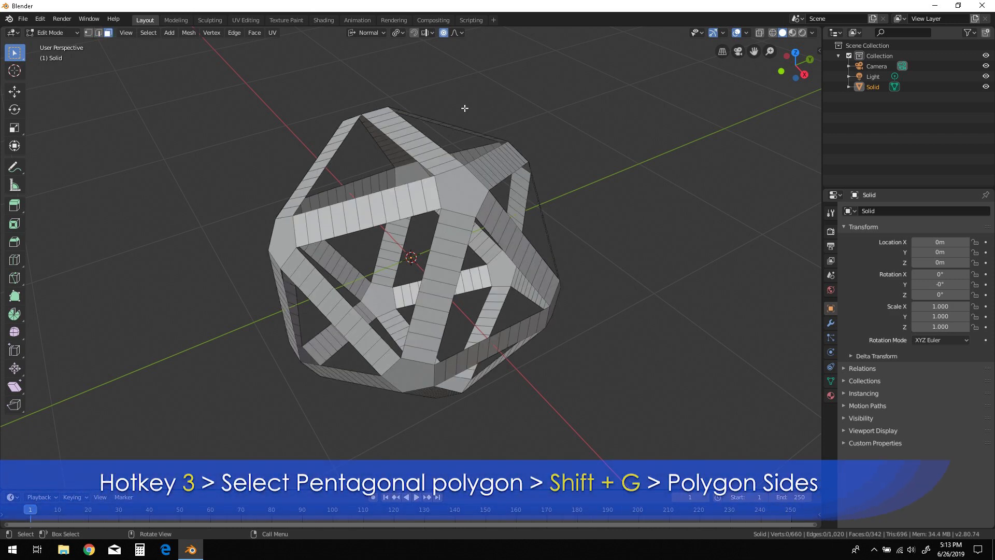
left_click(460, 195)
middle_click_drag(533, 222, 523, 231)
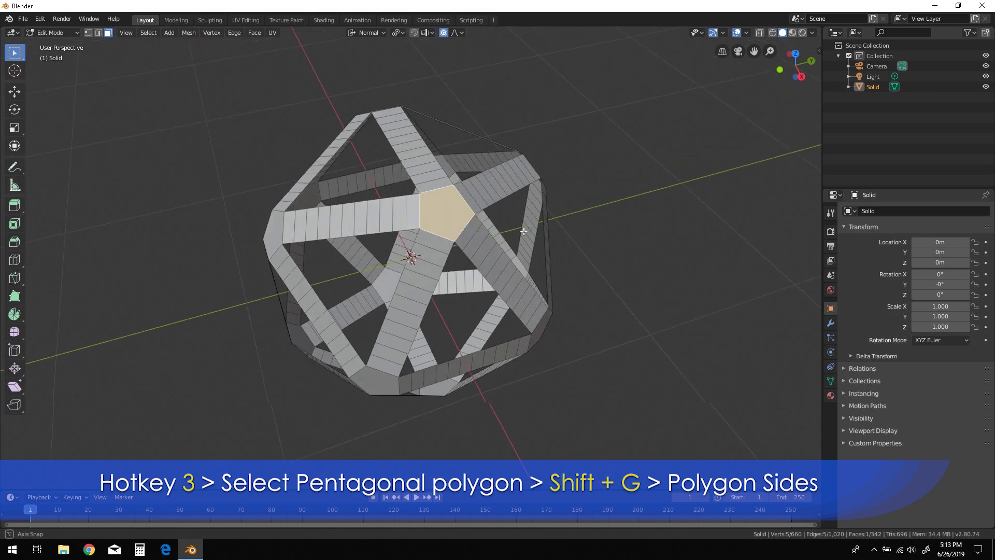
key("shift+g")
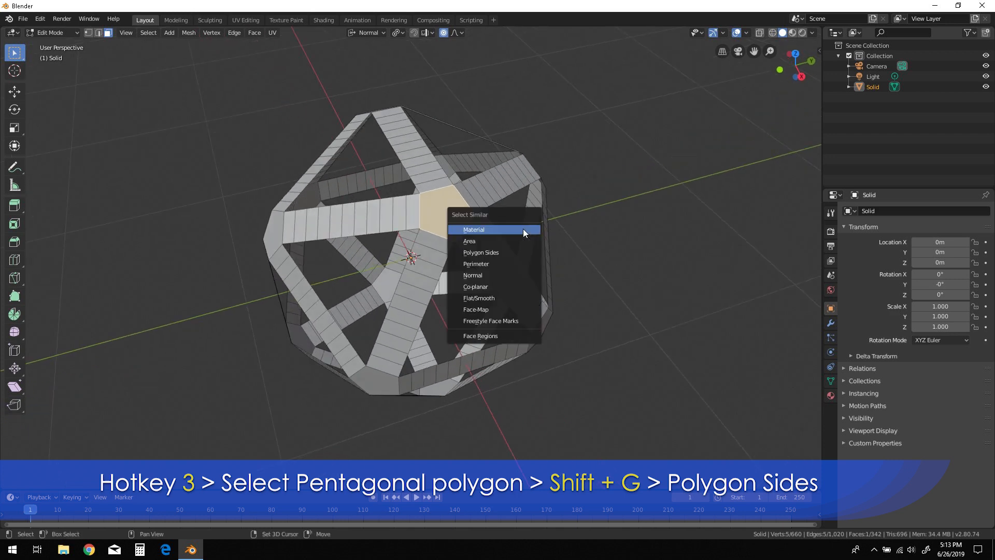
left_click(518, 252)
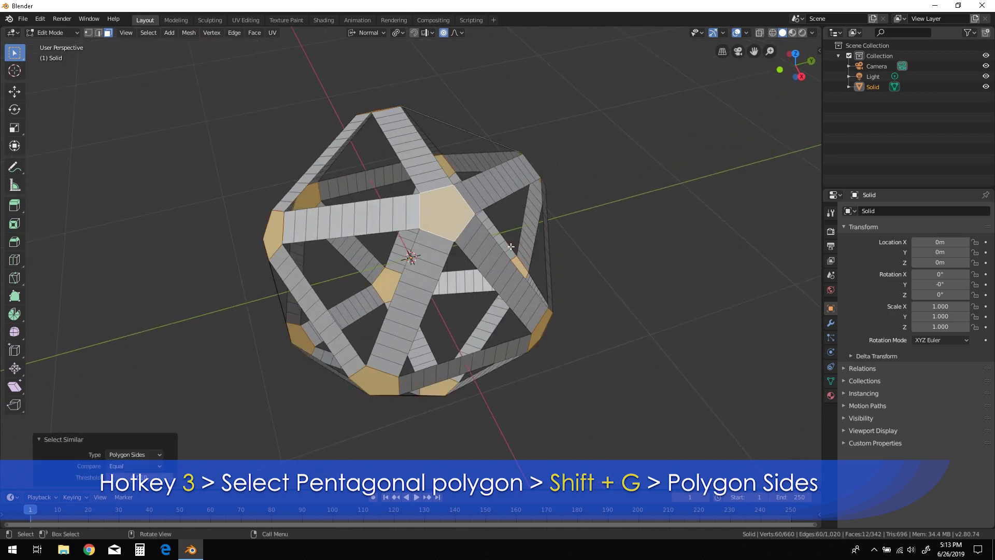
mouse_move(508, 249)
middle_mouse_down()
mouse_move(503, 260)
mouse_move(518, 244)
middle_mouse_up()
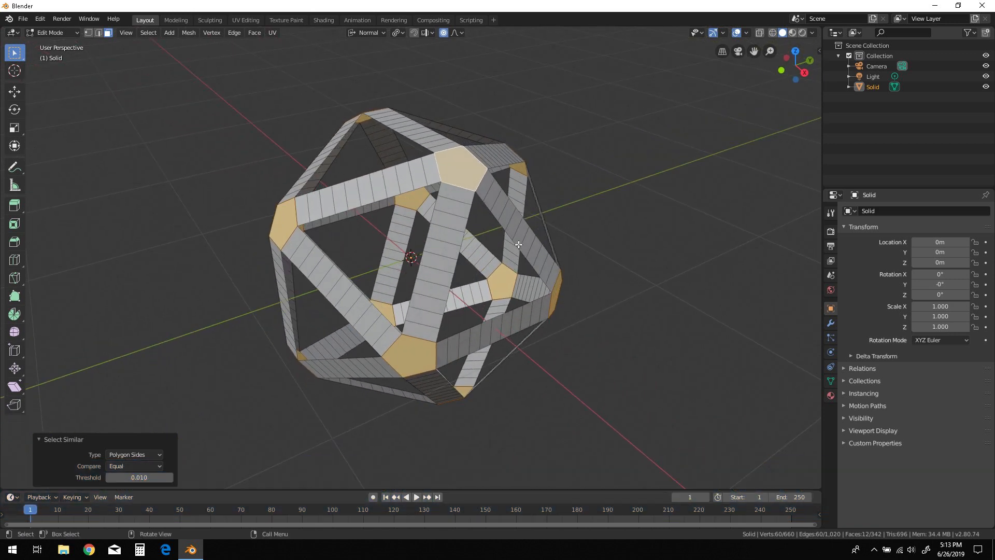
Rotate the selected pentagons 230° about their normal Z axis with a proportional editing size of 1000
key("r")
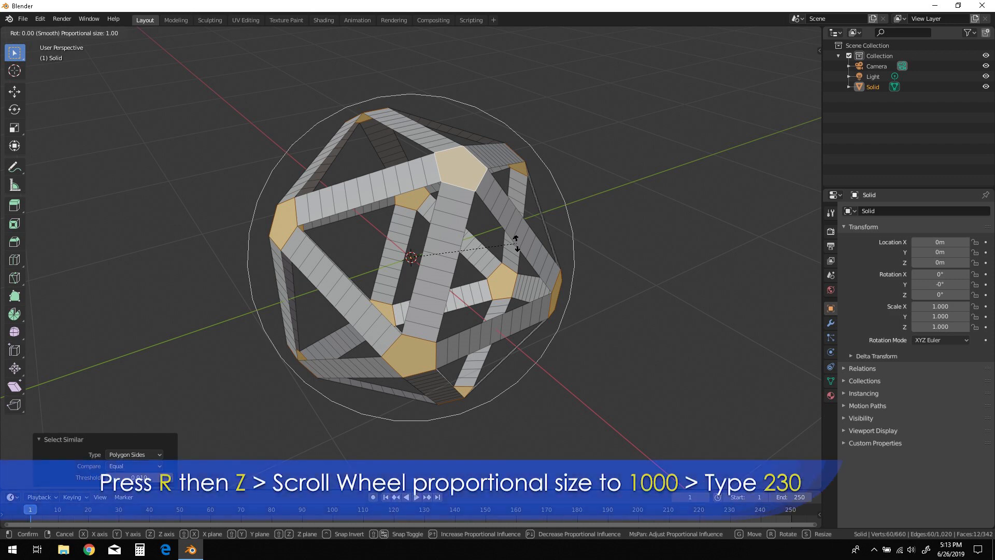
key("z")
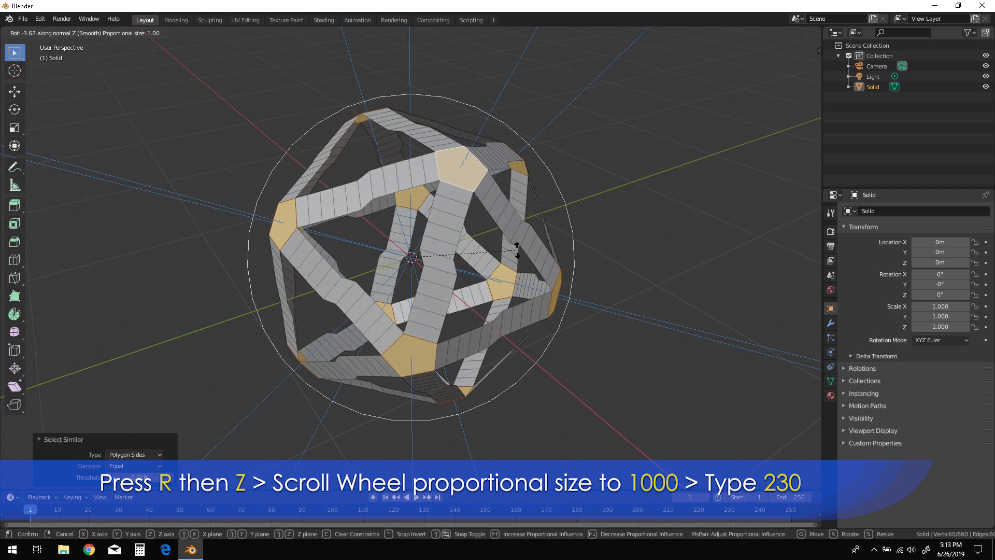
scroll(517, 247, "down", 2)
scroll(517, 247, "down", 13)
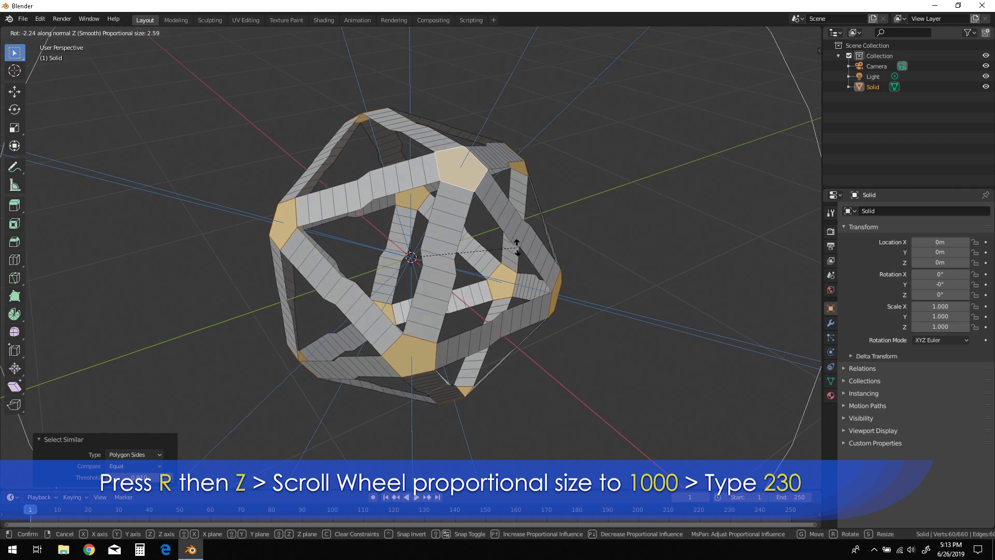
scroll(517, 247, "down", 18)
scroll(517, 247, "down", 19)
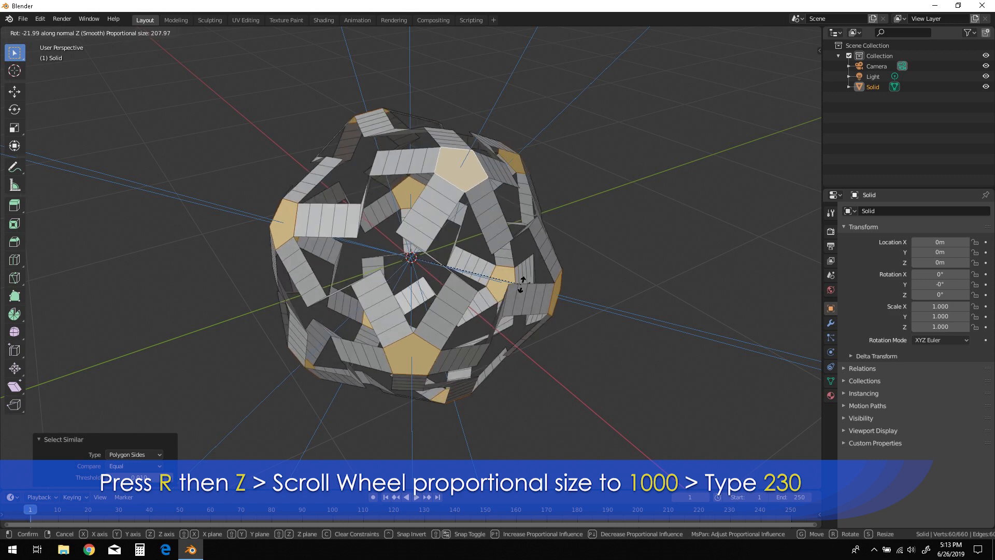
scroll(521, 283, "down", 11)
type("230")
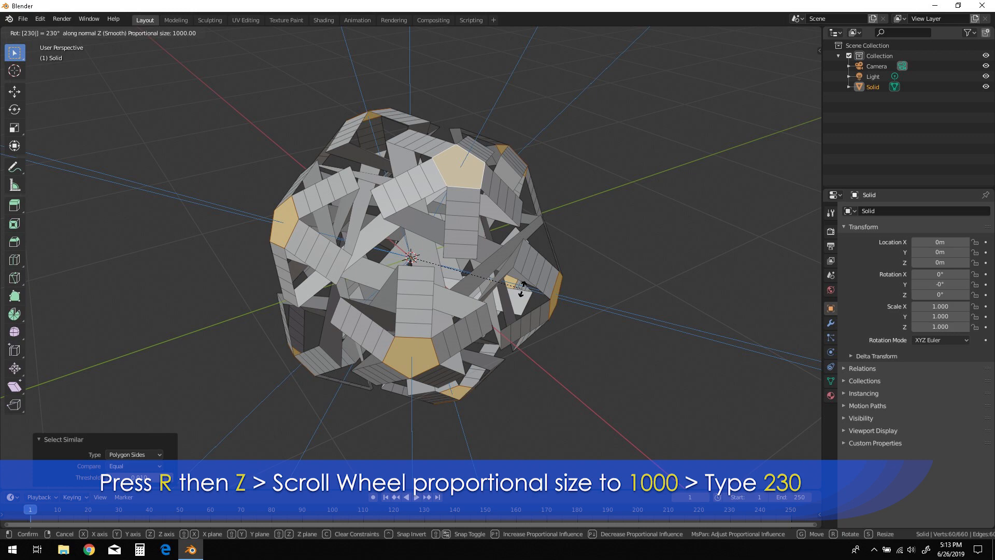
key("Return")
Inset the selected pentagonal faces by a small thickness of about 0.019 m
middle_click_drag(643, 308, 429, 226)
scroll(429, 226, "up", 4)
middle_click_drag(622, 225, 489, 347)
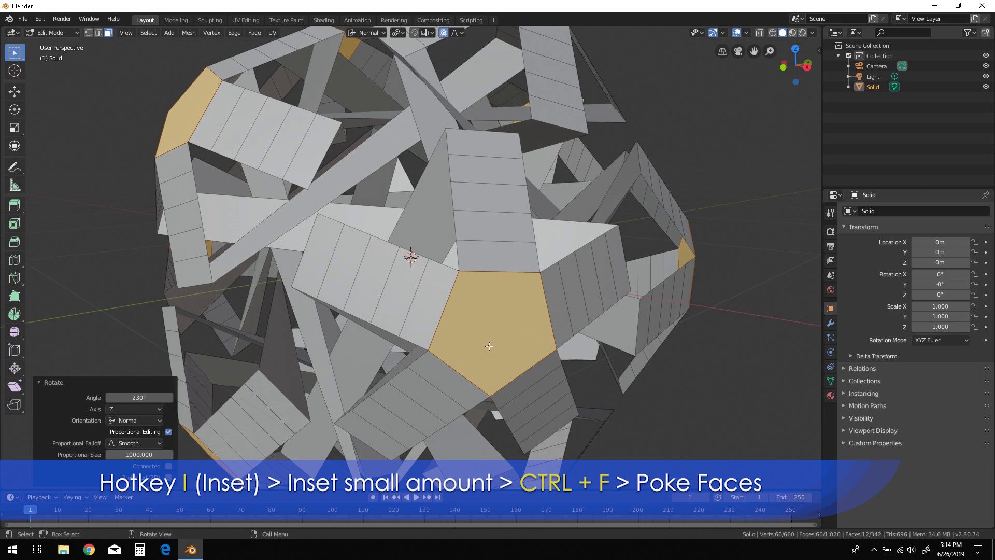
key("i")
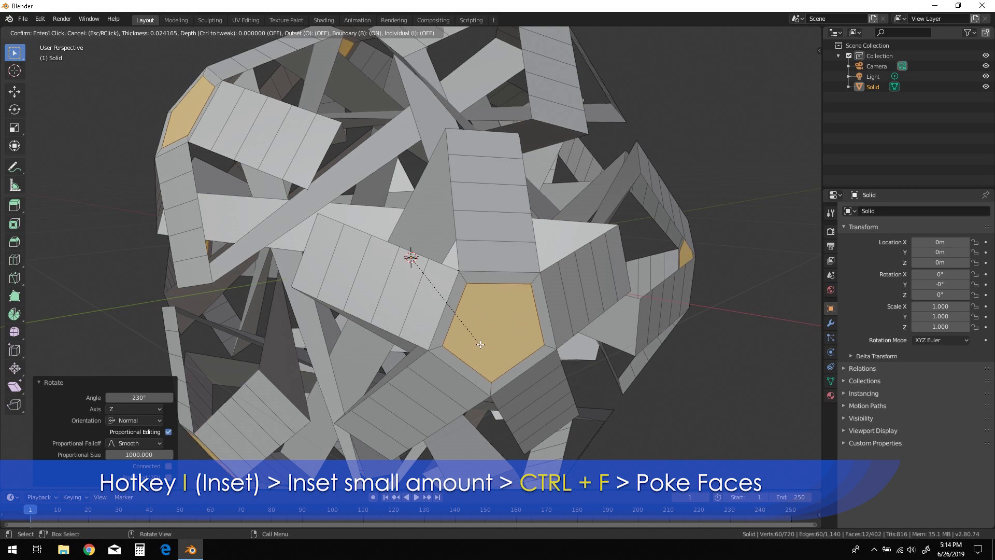
left_click(481, 345)
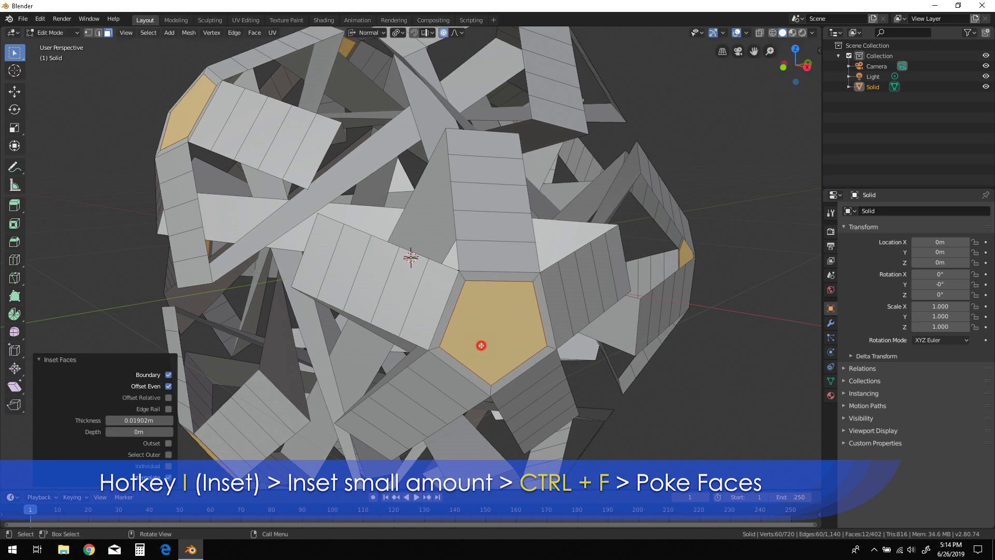
Poke the inset pentagonal faces into triangle fans, then clear the selection in vertex select mode
mouse_move(553, 345)
middle_mouse_down()
mouse_move(574, 359)
mouse_move(536, 362)
mouse_move(518, 348)
mouse_move(542, 350)
middle_mouse_up()
key("ctrl+f")
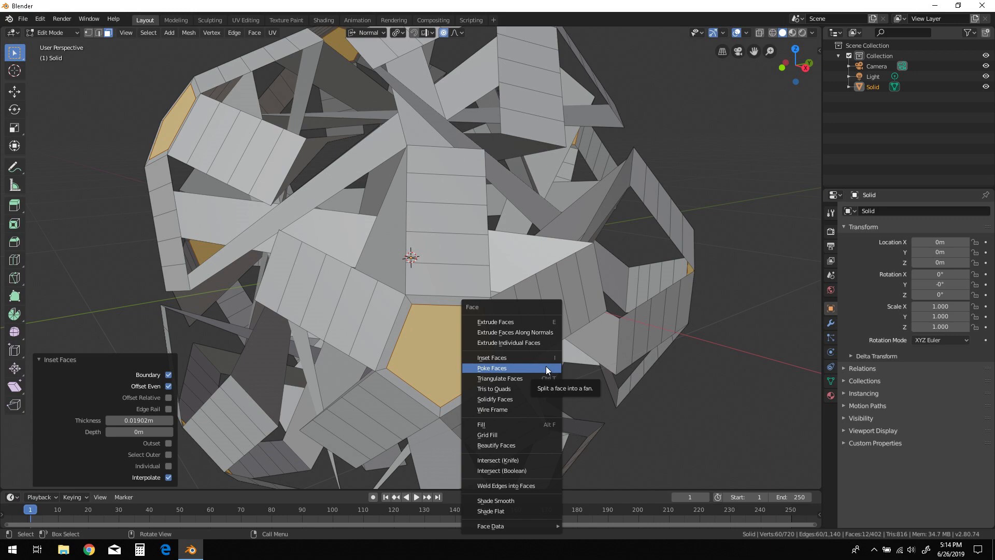
left_click(545, 367)
middle_click_drag(518, 351, 539, 373)
key("alt+a")
key("1")
scroll(539, 372, "down", 3)
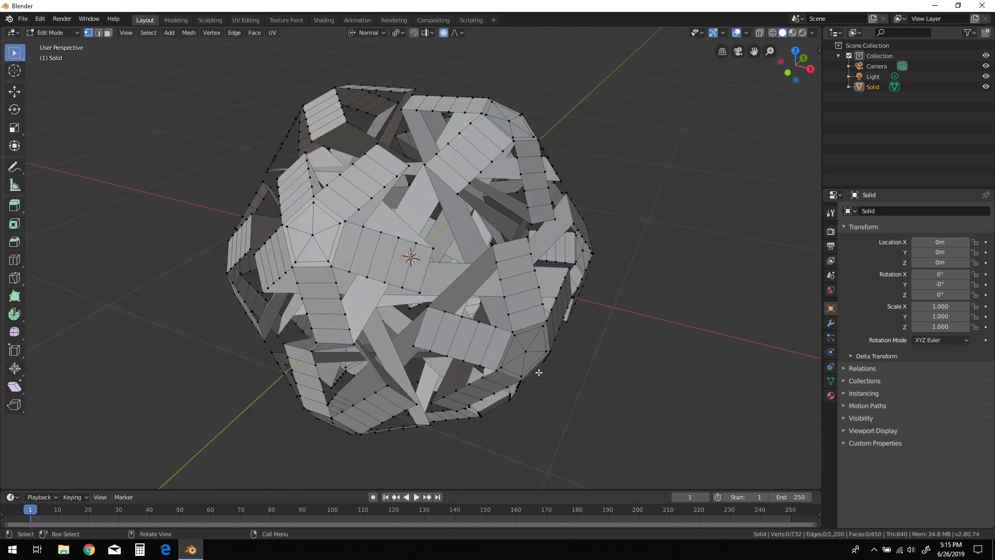
Add a Solidify modifier and a Subdivision Surface modifier to the solid
middle_click_drag(639, 396, 601, 393)
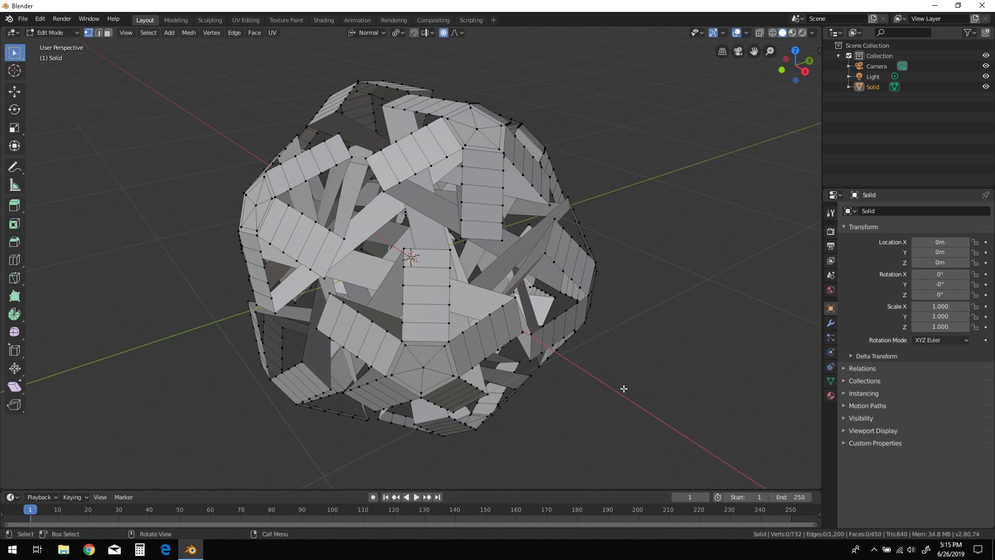
left_click(830, 323)
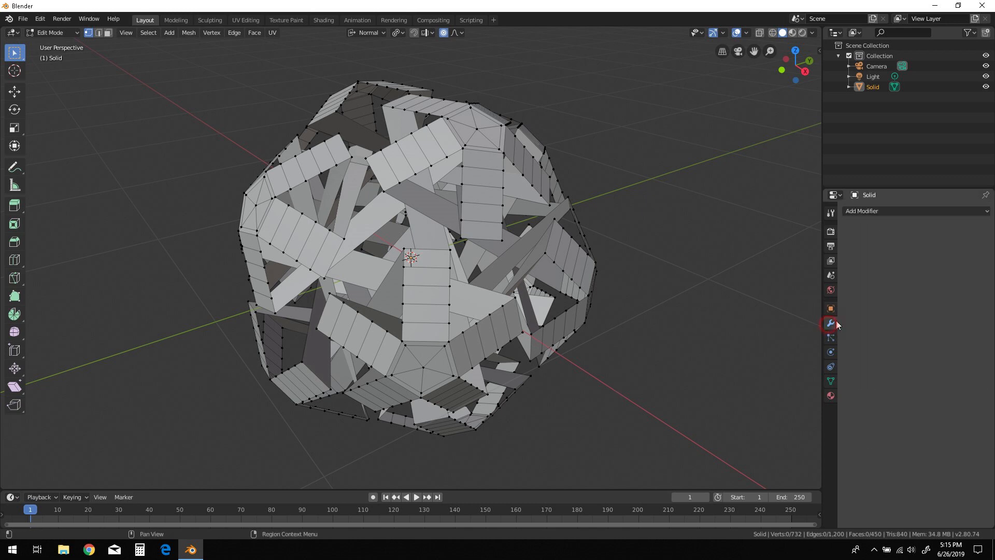
left_click(980, 213)
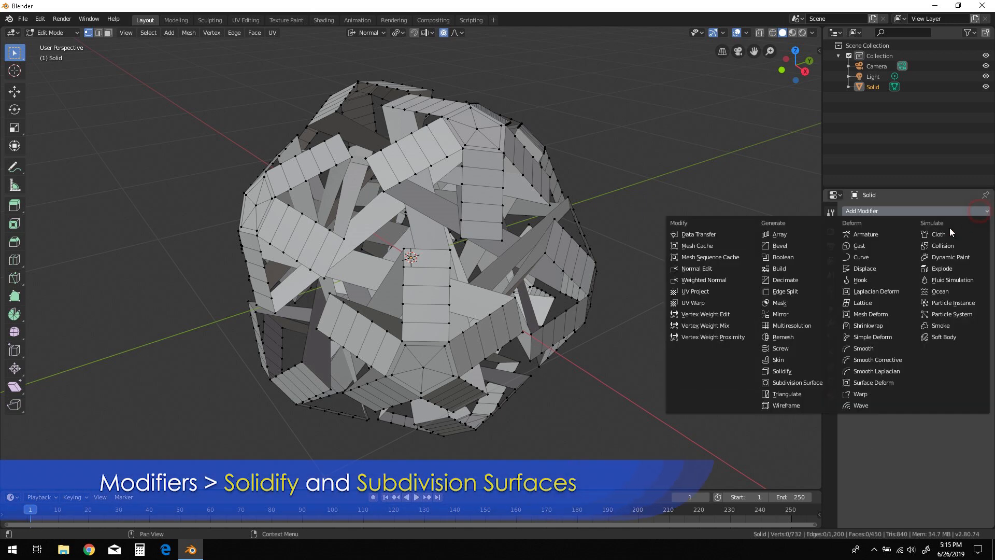
left_click(812, 371)
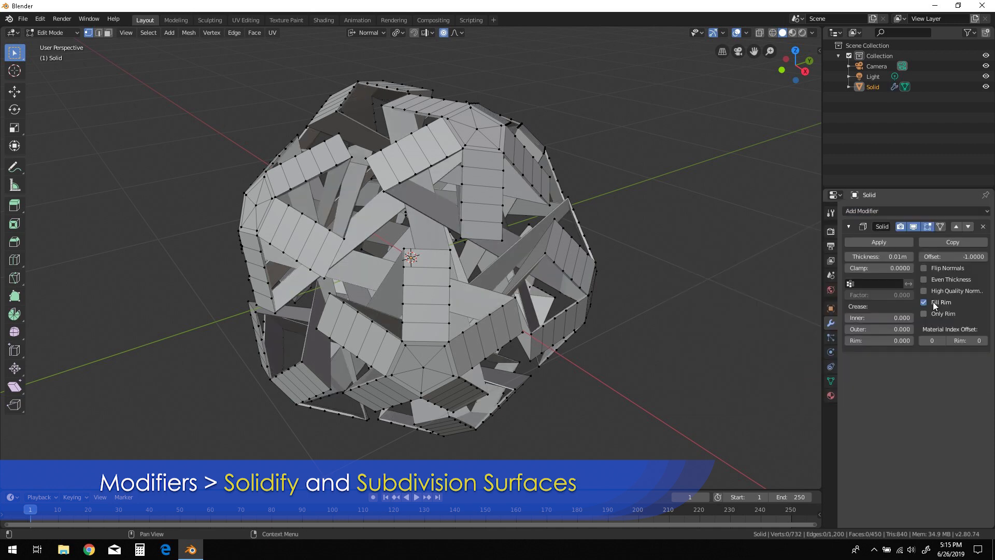
left_click(971, 214)
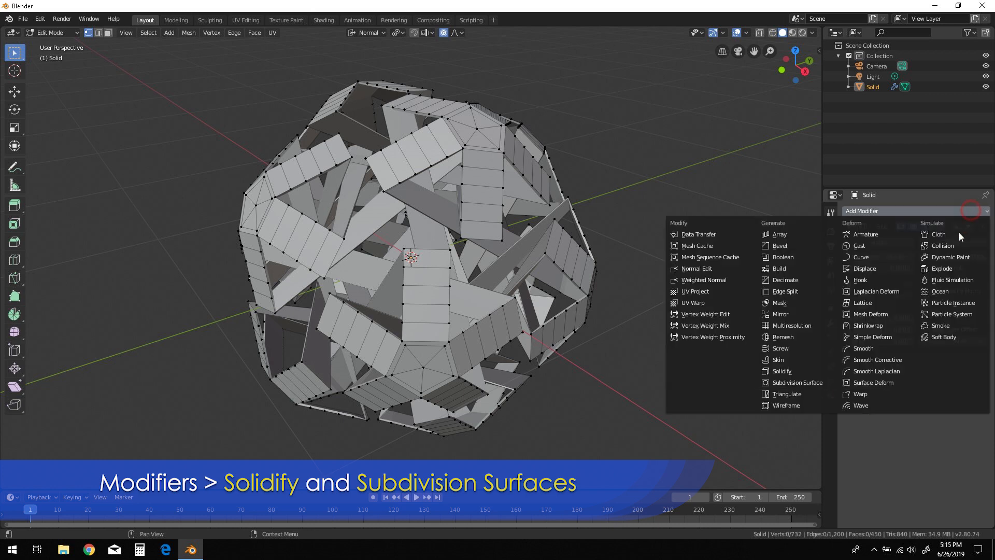
left_click(806, 386)
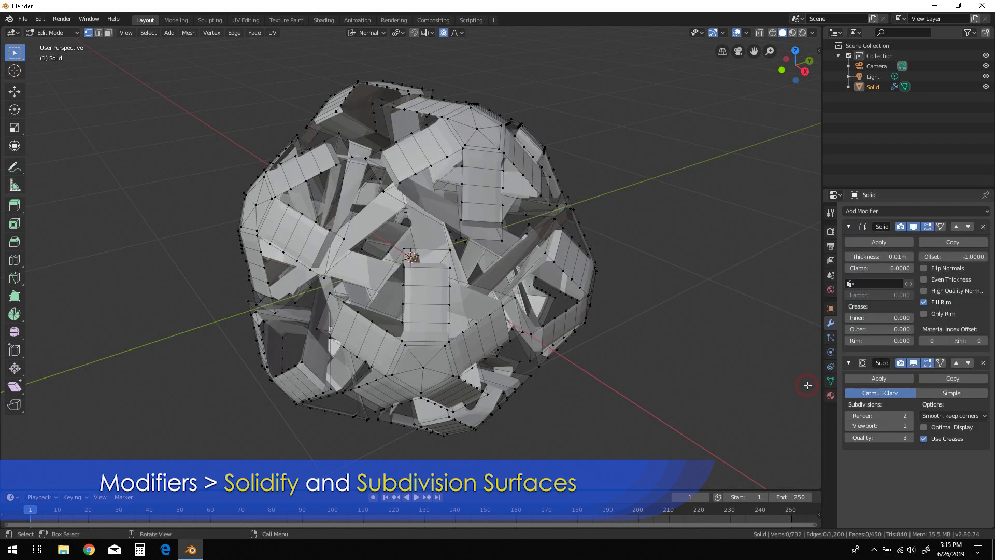
Set the Subdivision Surface modifier's viewport subdivisions to 3 and inspect the smoothed struts up close
left_click(910, 426)
left_click(911, 426)
middle_click_drag(410, 321, 445, 328)
scroll(425, 316, "up", 8)
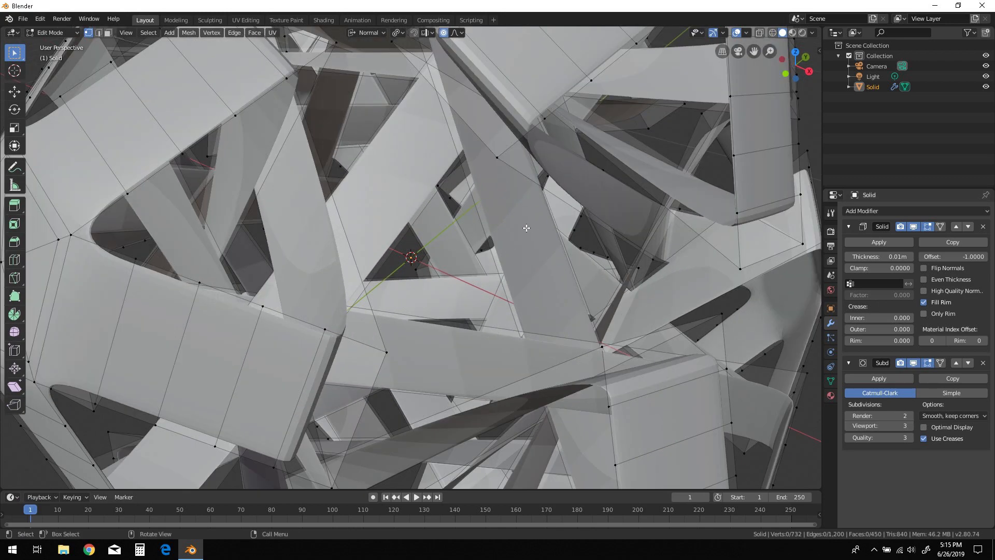
mouse_move(548, 291)
middle_mouse_down()
mouse_move(501, 269)
mouse_move(545, 284)
middle_mouse_up()
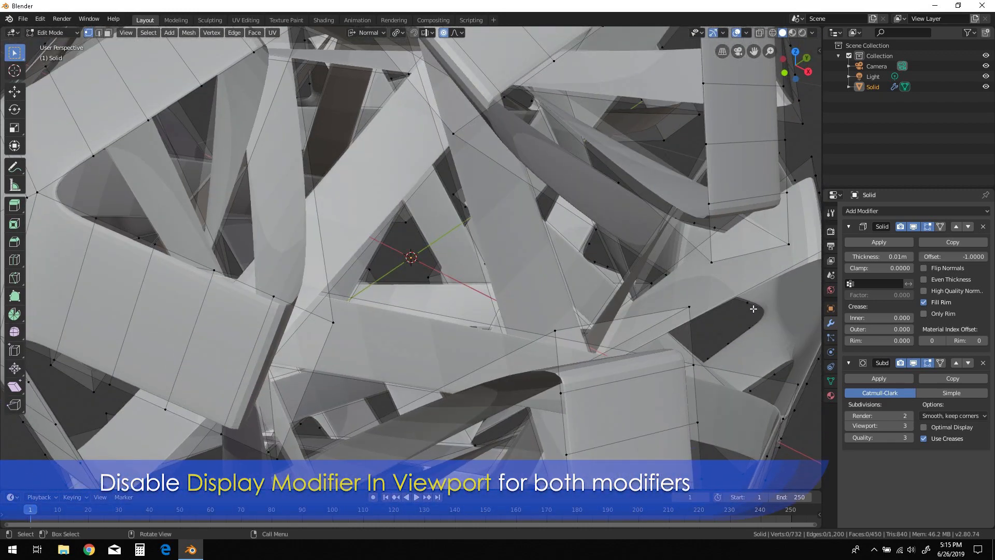
Disable the viewport display of both the Subdivision Surface and Solidify modifiers
left_click(912, 365)
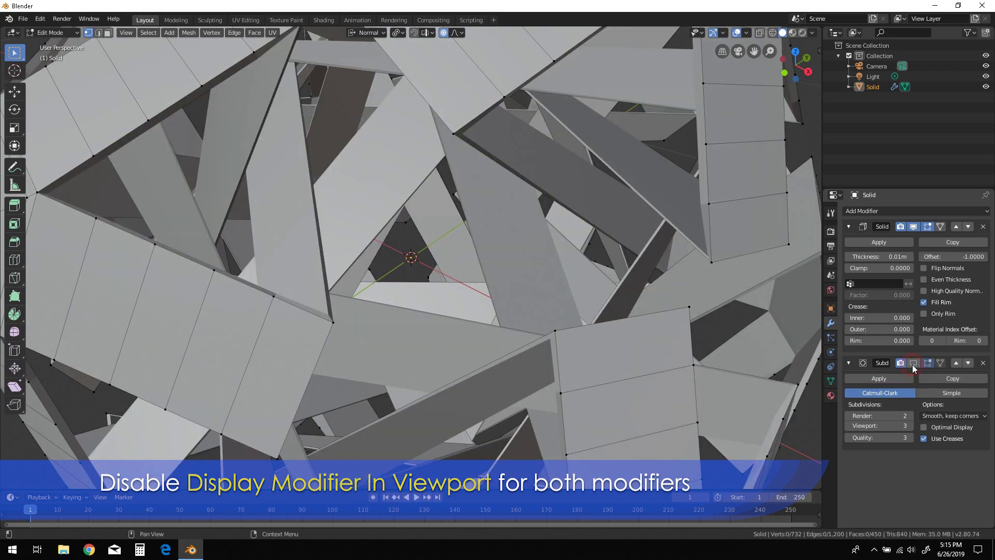
left_click(914, 228)
scroll(356, 270, "down", 6)
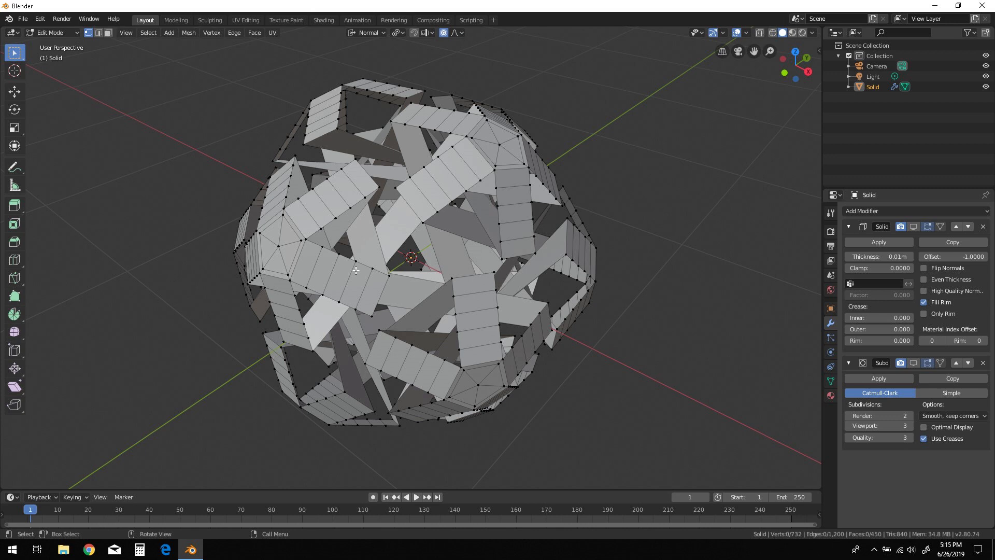
Select all the long border edges of the inner strips by similar length, starting from one picked edge
middle_click_drag(356, 270, 462, 255)
key("2")
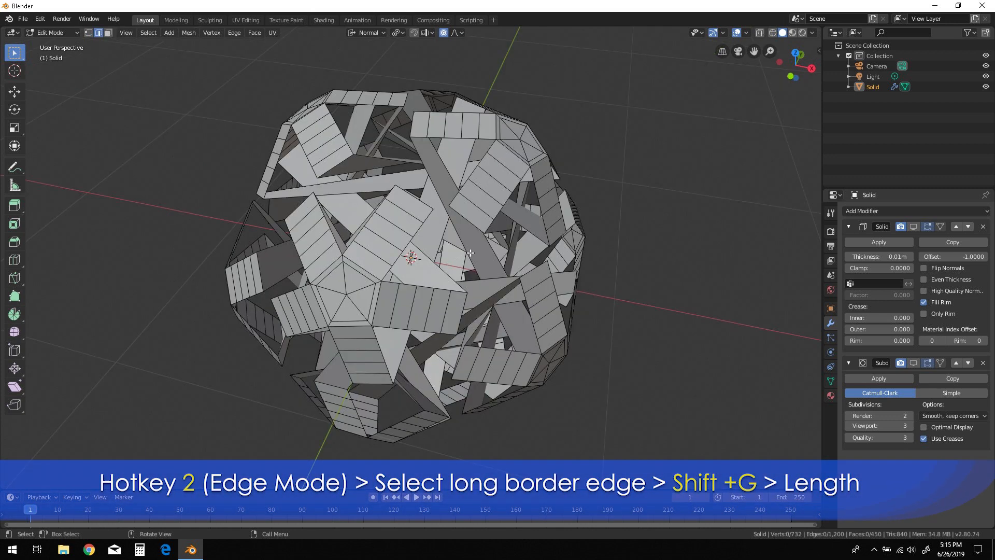
left_click(467, 253)
middle_click_drag(458, 280, 429, 271)
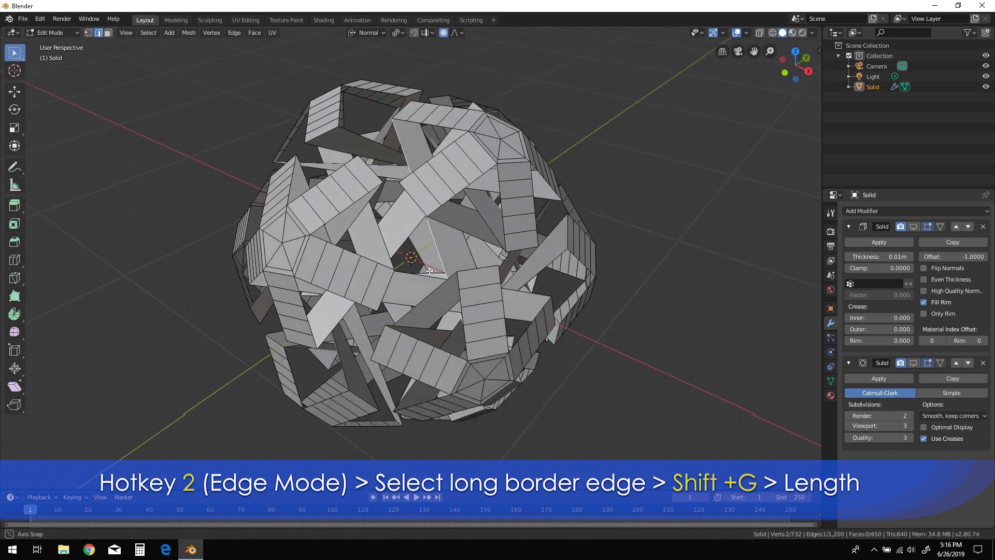
scroll(418, 235, "up", 2)
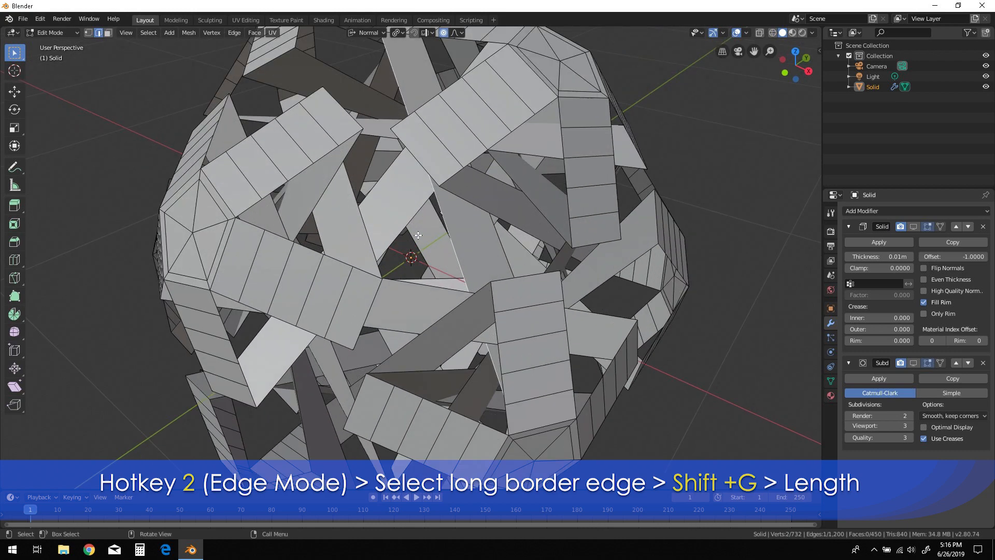
scroll(418, 235, "up", 1)
middle_click_drag(490, 277, 498, 281)
key("shift+g")
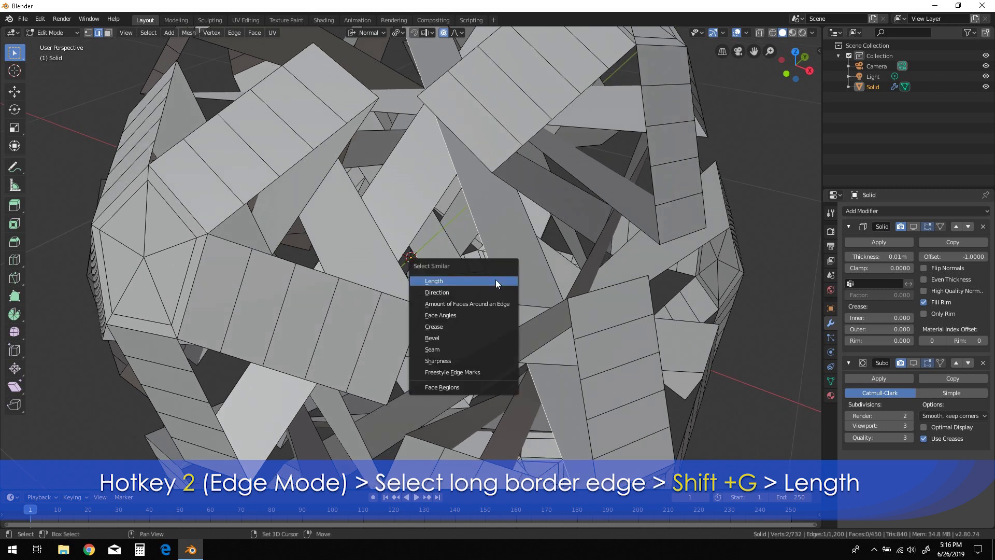
left_click(493, 283)
middle_click_drag(492, 283, 476, 285)
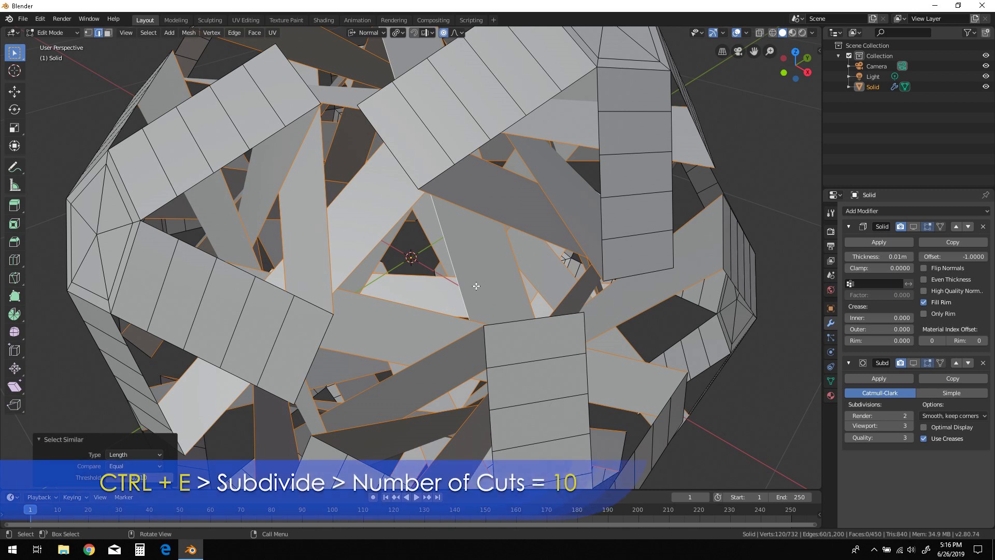
Subdivide the selected long border edges with 10 cuts
key("ctrl+e")
left_click(476, 289)
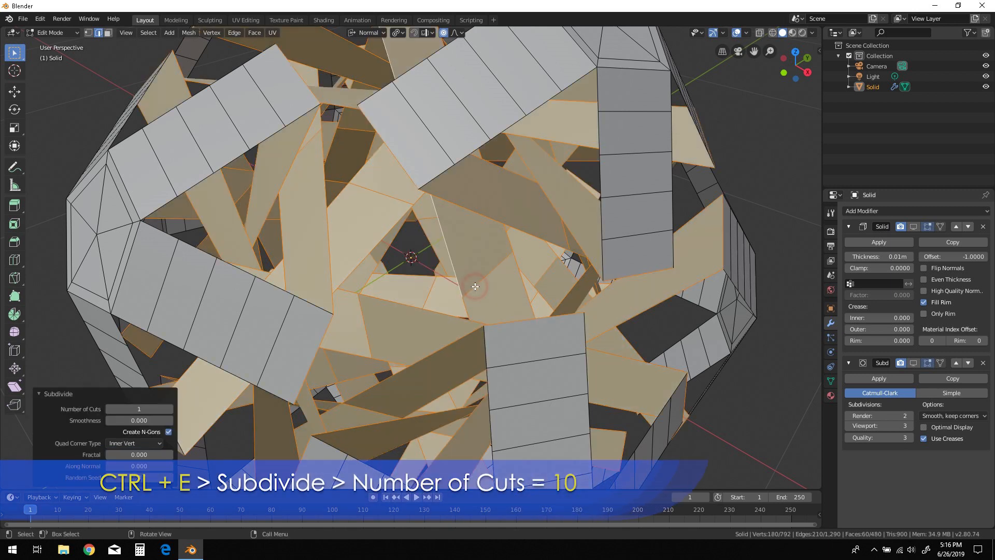
left_click(134, 412)
key("Return")
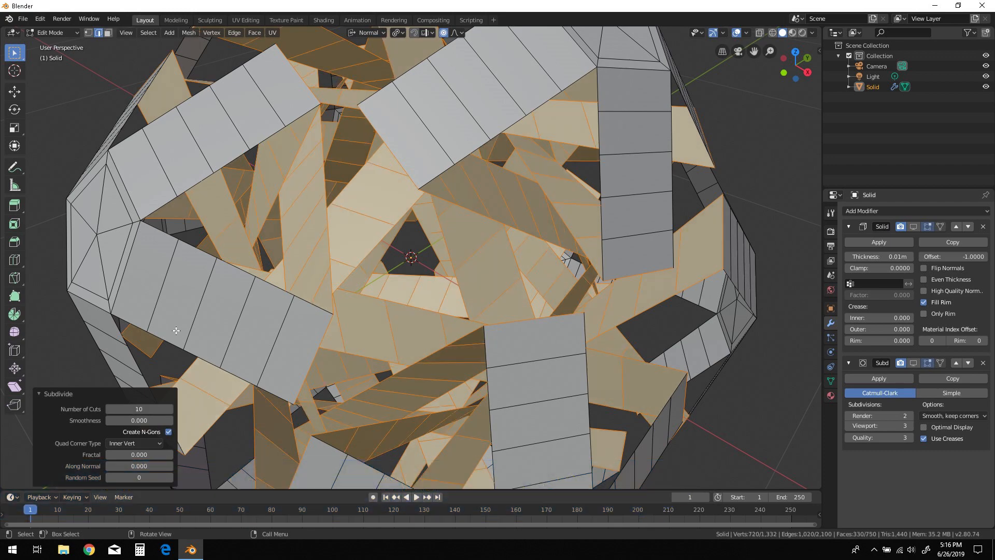
scroll(182, 336, "down", 6)
Re-enable the viewport display of both modifiers and increase the Solidify thickness to about 0.09 m
middle_click_drag(158, 315, 223, 311)
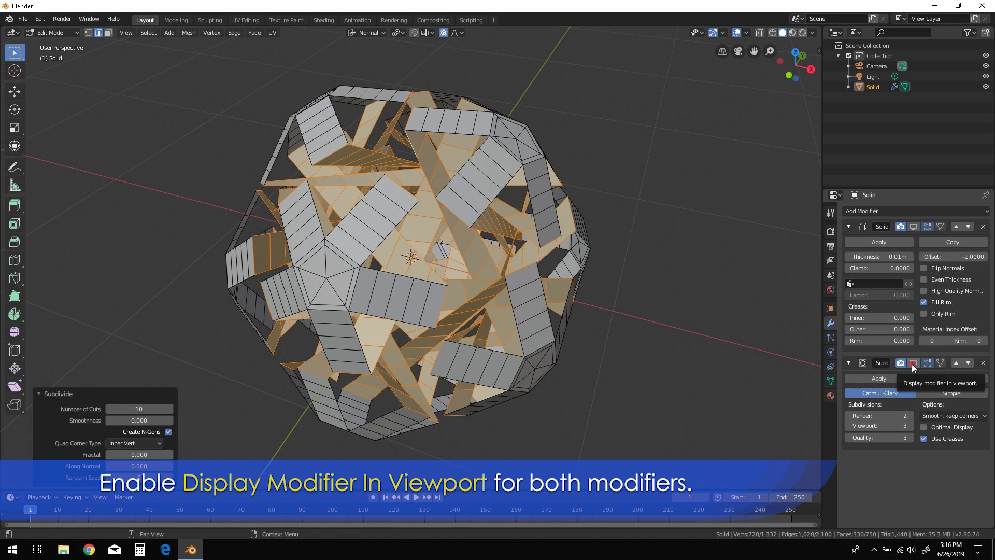
left_click(913, 363)
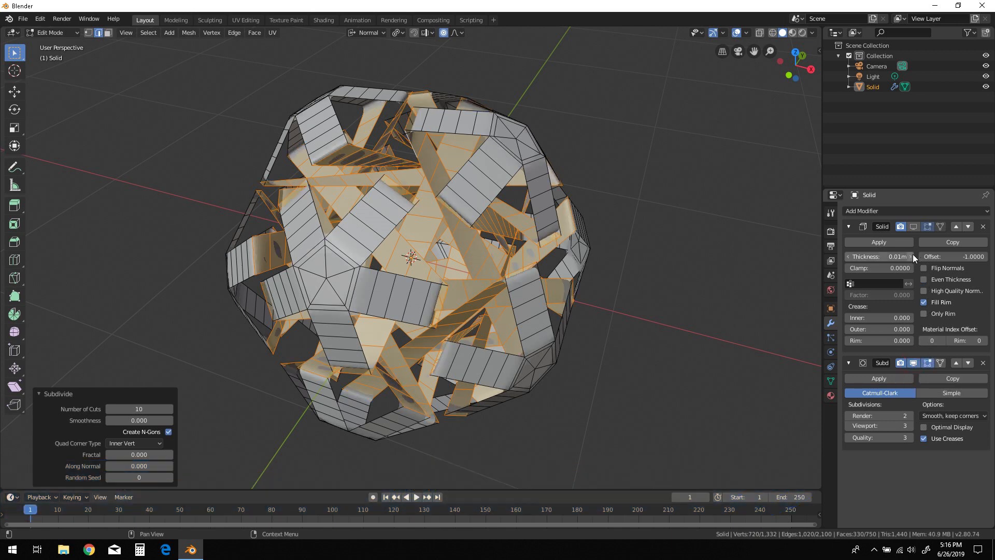
left_click(913, 227)
middle_click_drag(718, 295, 693, 246)
left_click_drag(879, 256, 898, 257)
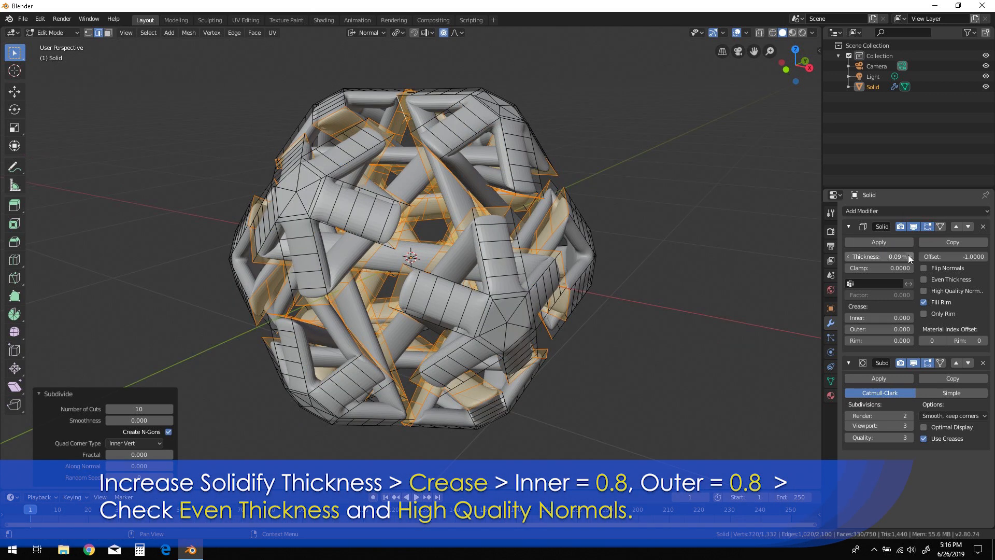
Set the Solidify modifier's inner and outer crease to 0.8, and enable Even Thickness and High Quality Normals
left_click(890, 318)
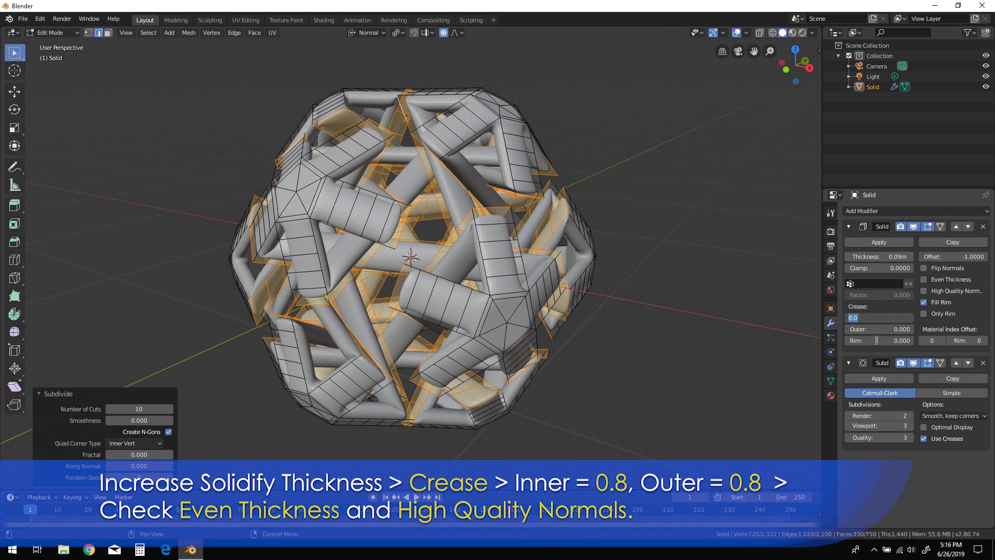
type("0.8")
key("Return")
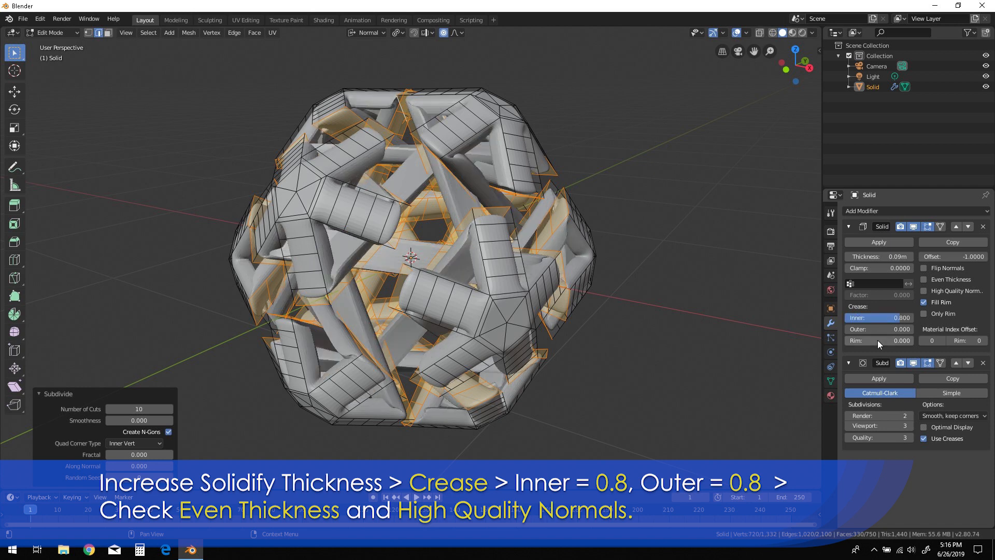
left_click(876, 329)
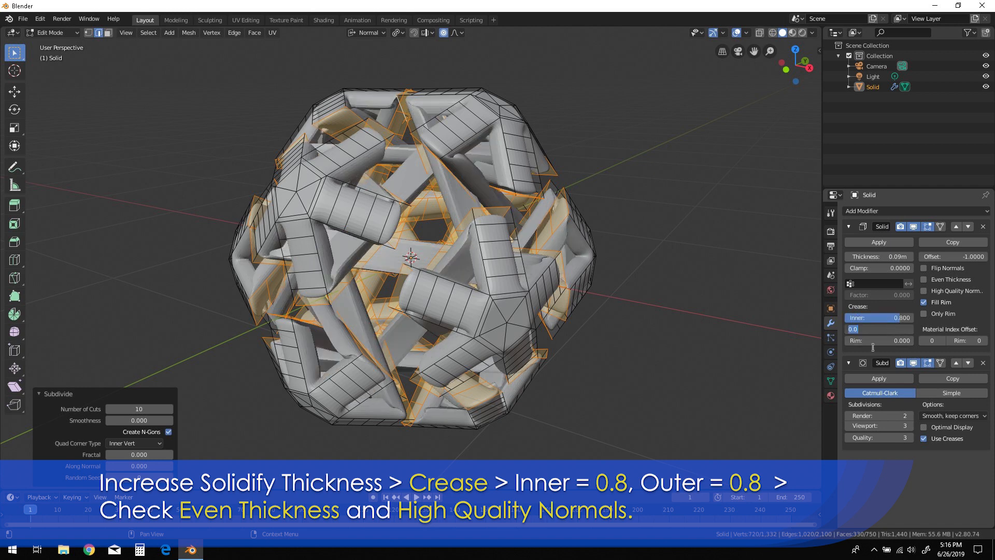
type("0.8")
key("Return")
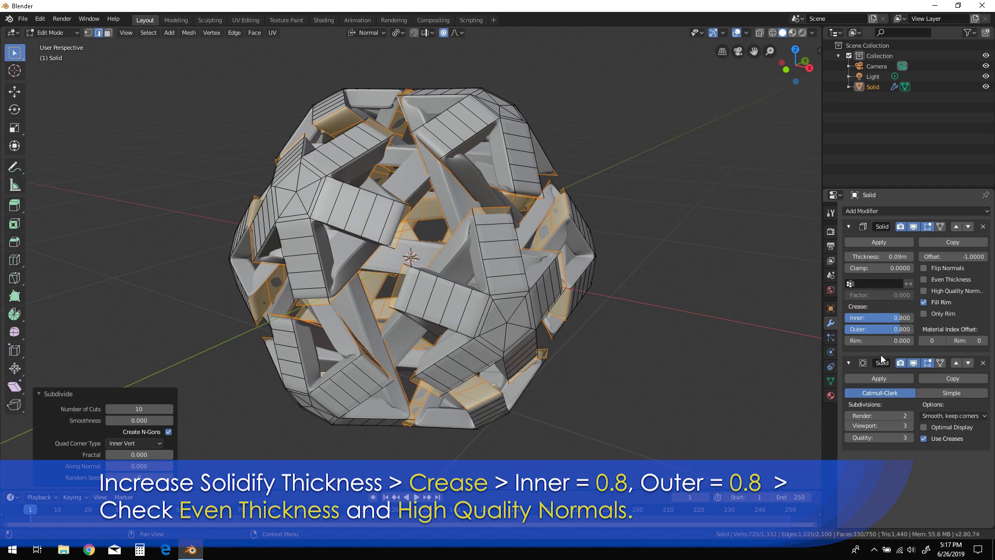
left_click(923, 280)
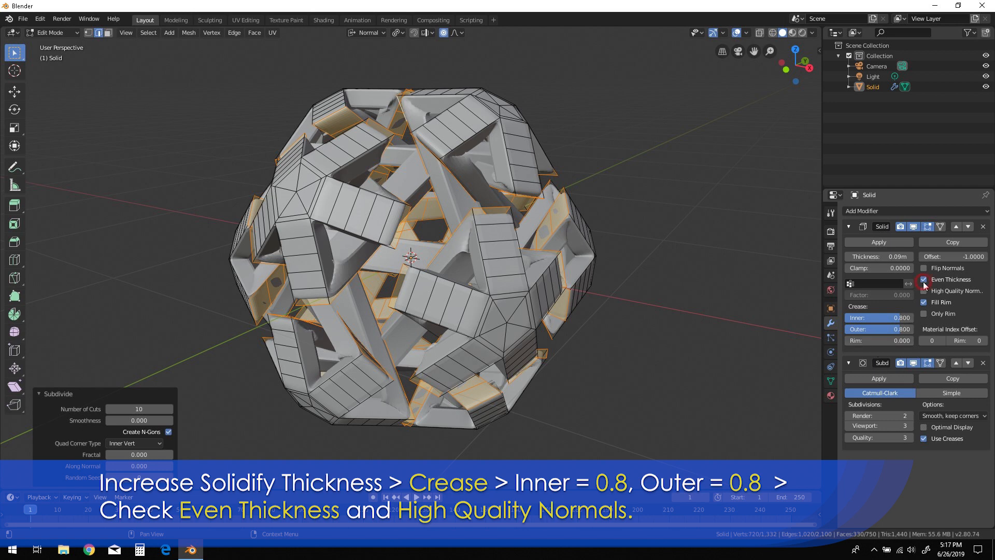
left_click(923, 291)
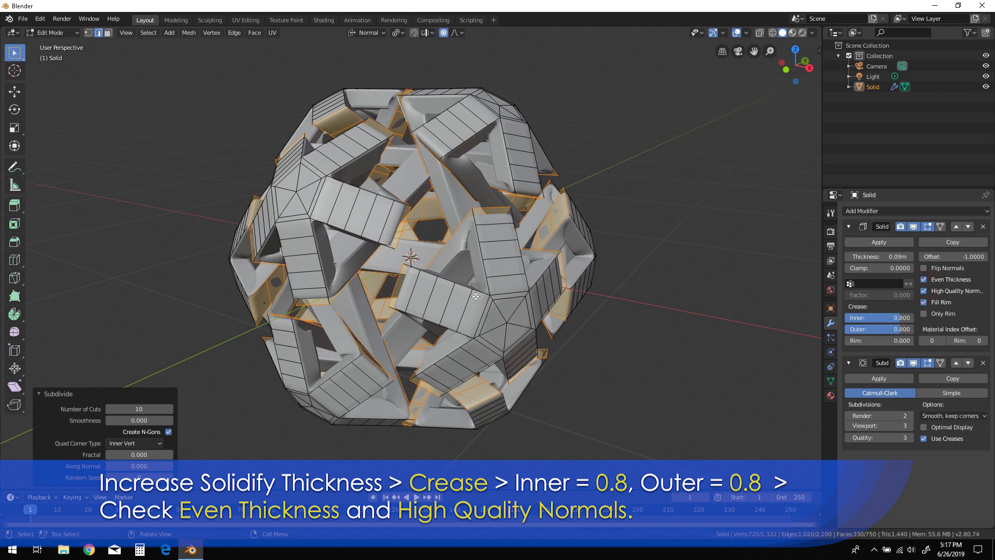
Reduce the Solidify thickness to 0.04 m, checking the overlapping strips from several angles
middle_click_drag(473, 295, 686, 247)
scroll(482, 141, "up", 4)
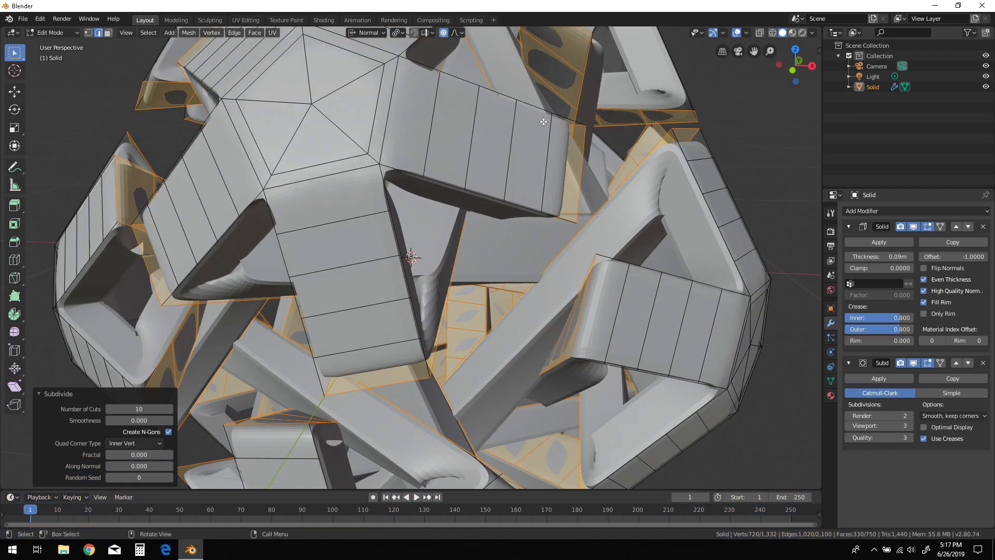
middle_click_drag(538, 121, 486, 276, "shift")
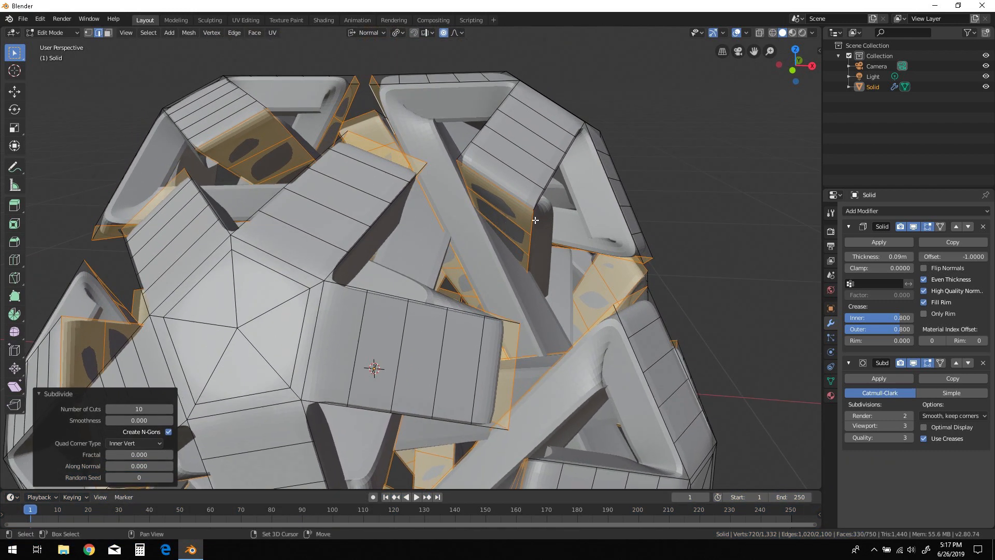
mouse_move(903, 256)
left_mouse_down()
mouse_move(862, 256)
mouse_move(904, 256)
left_mouse_up()
middle_click_drag(576, 269, 622, 272)
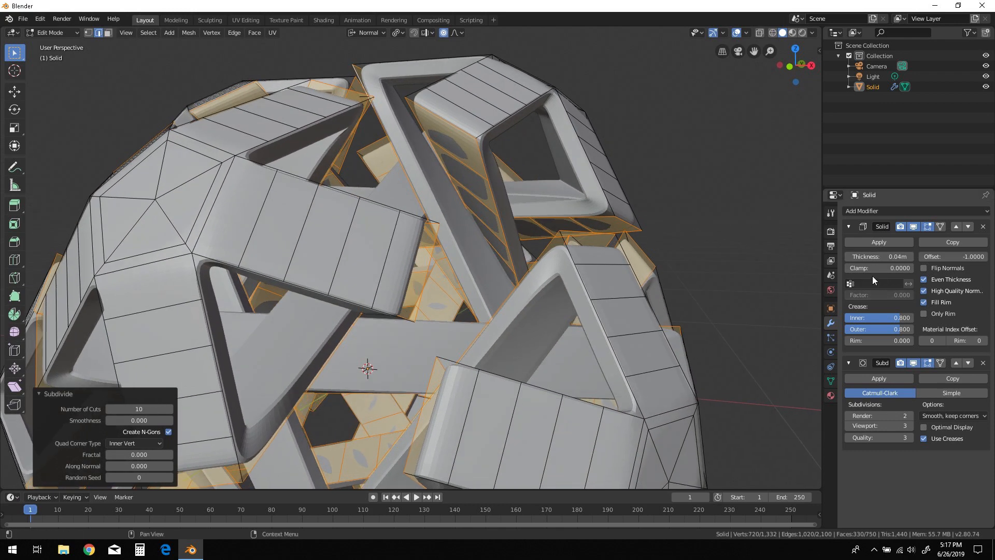
left_click(850, 256)
middle_click_drag(394, 270, 720, 280)
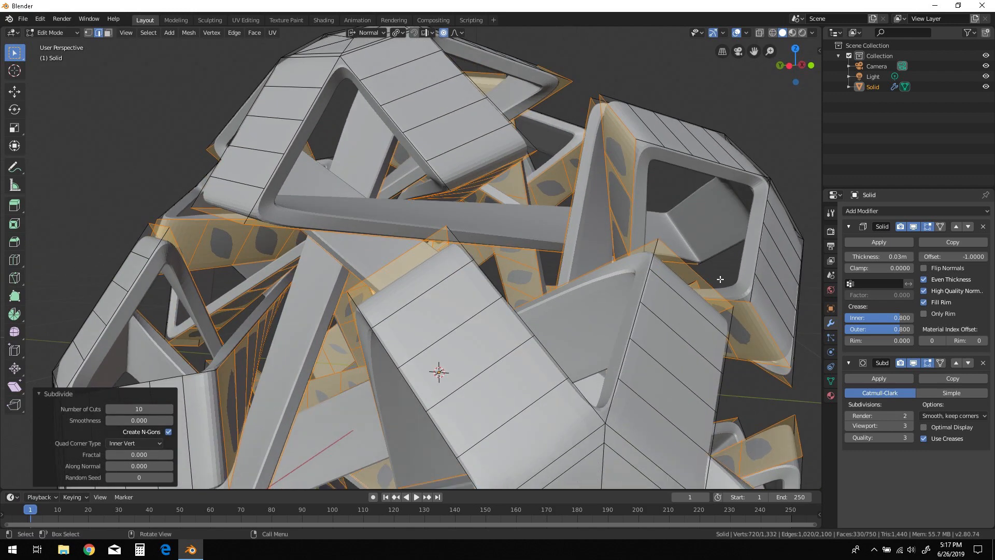
left_click(911, 256)
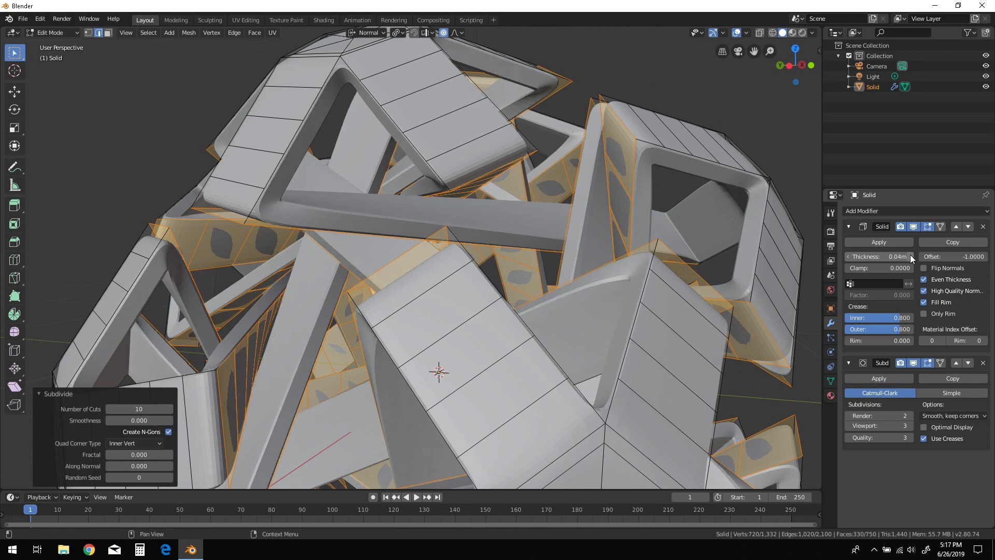
Set the transform orientation to Global and the pivot point to Median Point
middle_click_drag(518, 273, 683, 301)
scroll(654, 284, "up", 6)
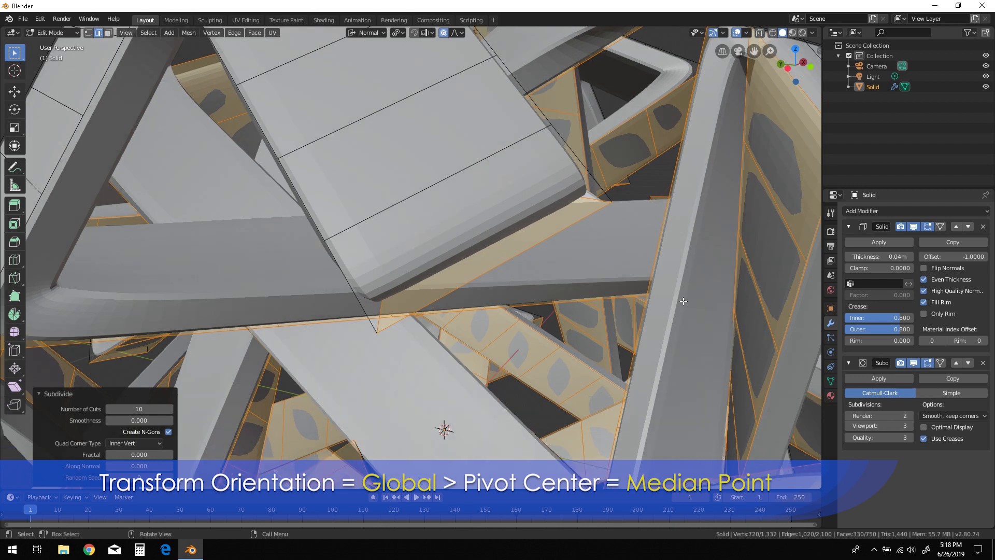
left_click(381, 33)
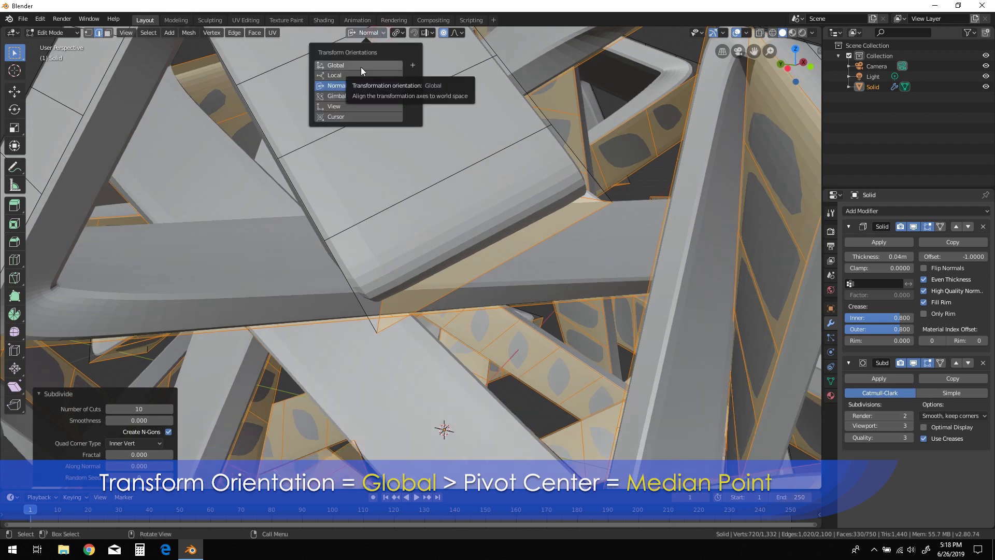
left_click(361, 67)
left_click(403, 32)
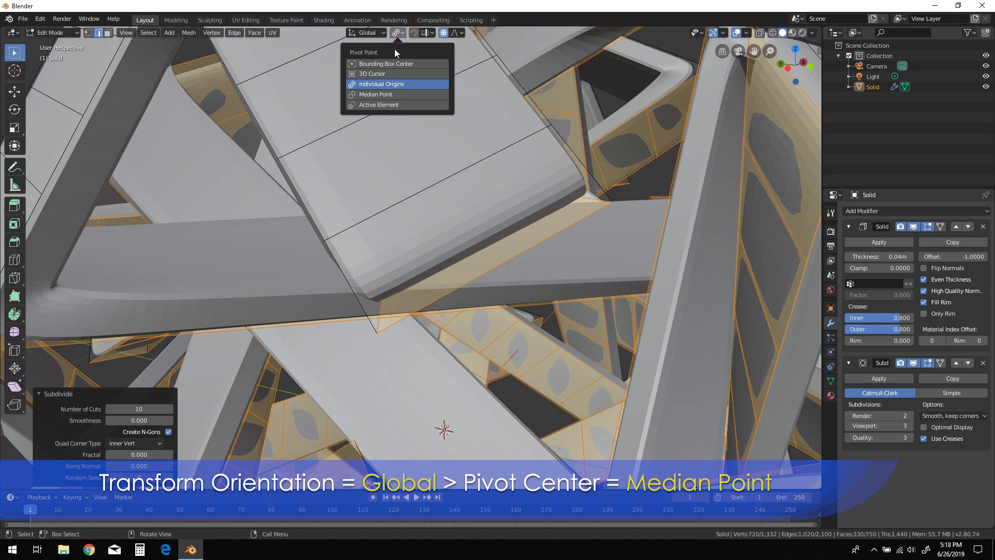
left_click(390, 94)
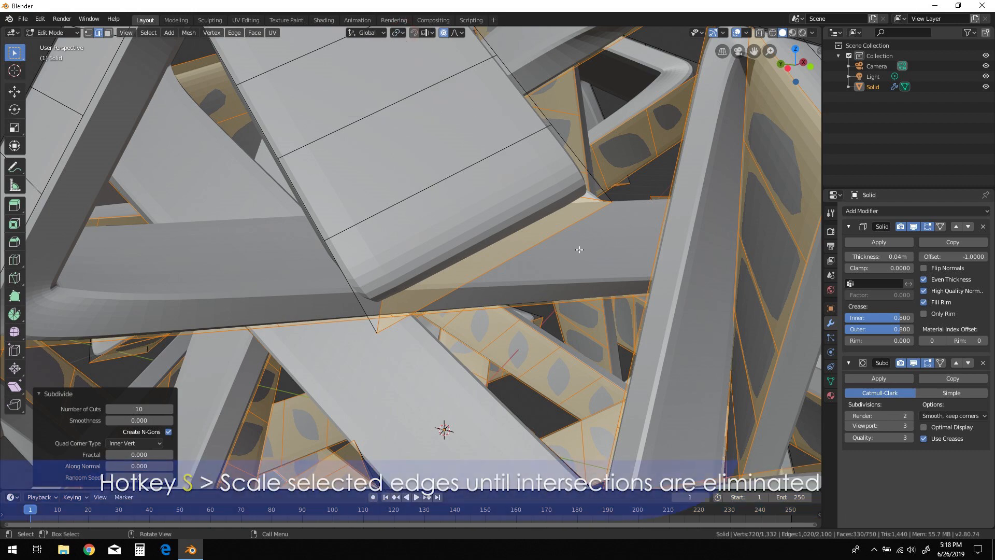
Scale the selected strip edges up uniformly by about 1.345 with proportional editing to separate the intersecting strips
scroll(505, 359, "down", 8)
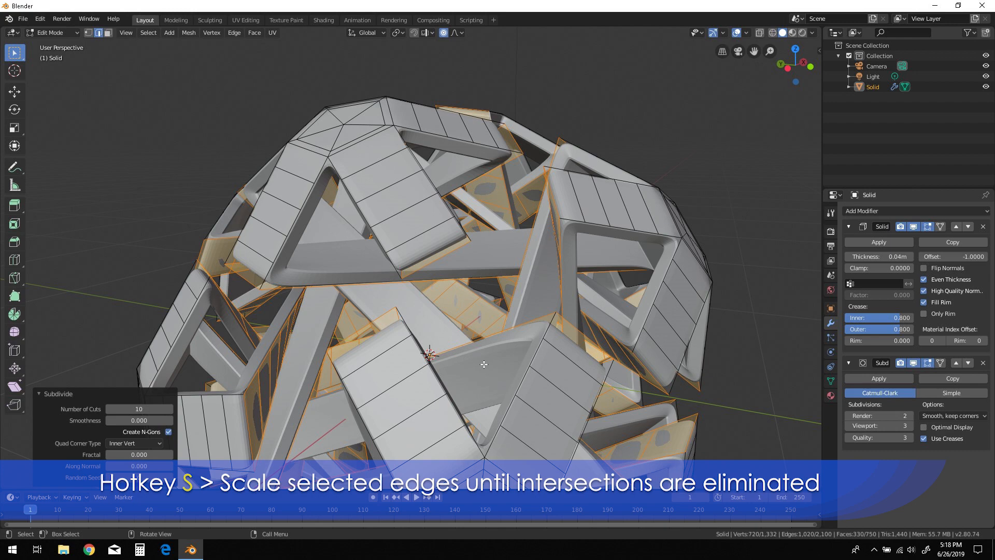
key("s")
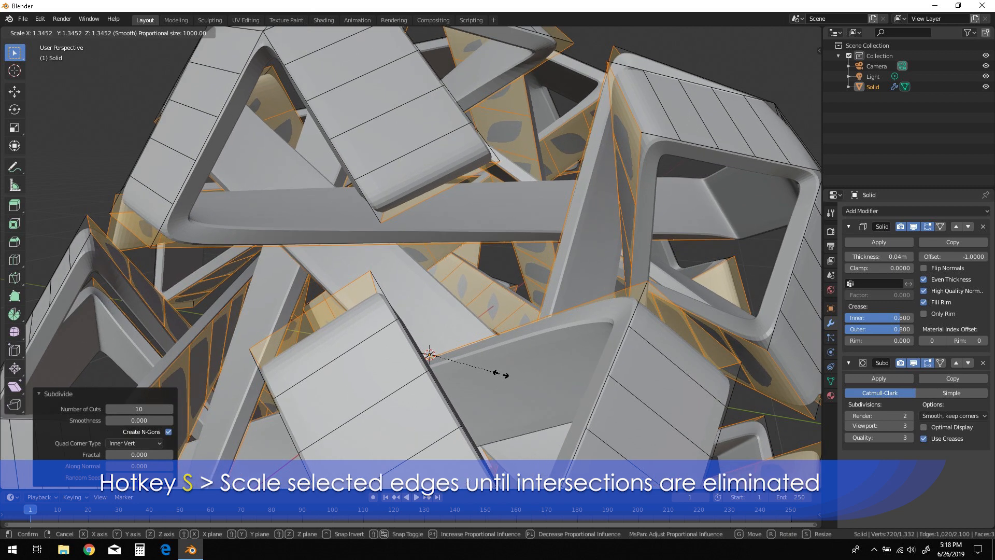
left_click(500, 375)
Increase the Solidify thickness to 0.05 m
middle_click_drag(549, 339, 508, 334)
left_click(909, 257)
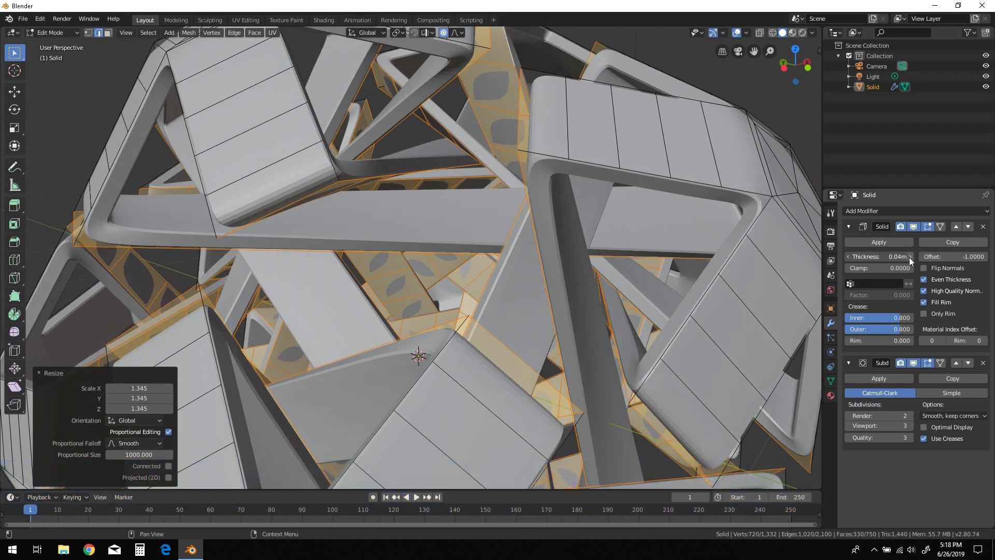
middle_click_drag(551, 375, 573, 384)
scroll(658, 268, "up", 2)
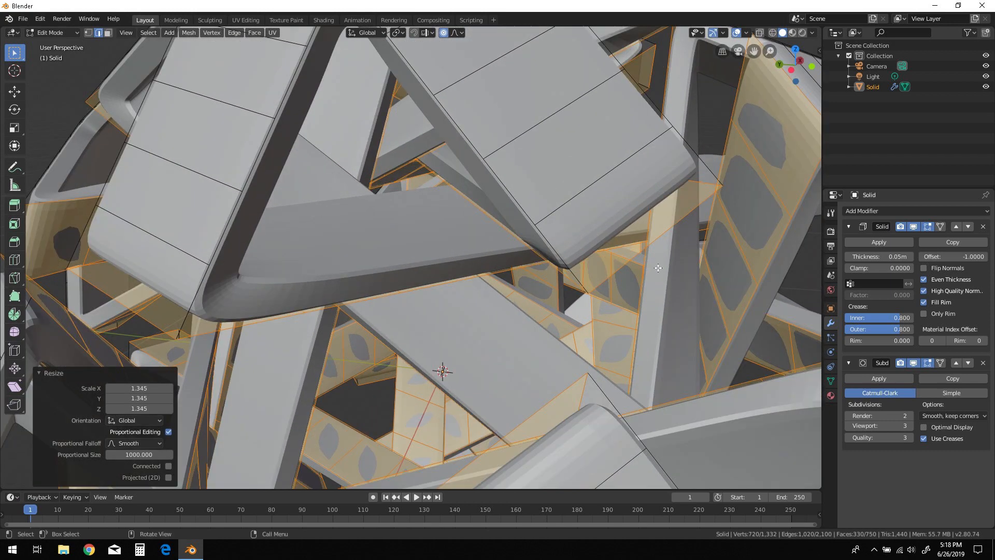
Scale the selected edges up further by about 1.116 with proportional editing to clear the remaining strip intersections
key("s")
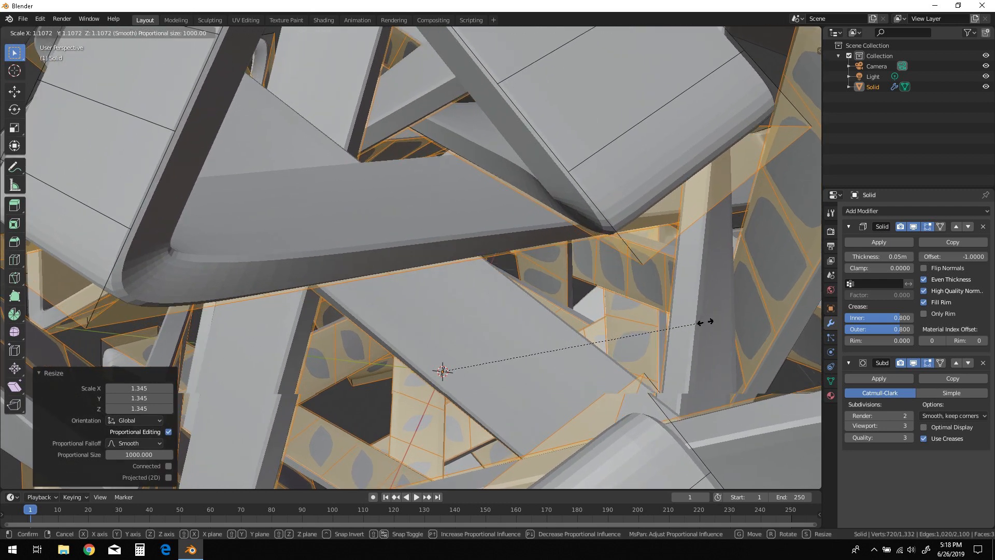
middle_click_drag(706, 328, 702, 339)
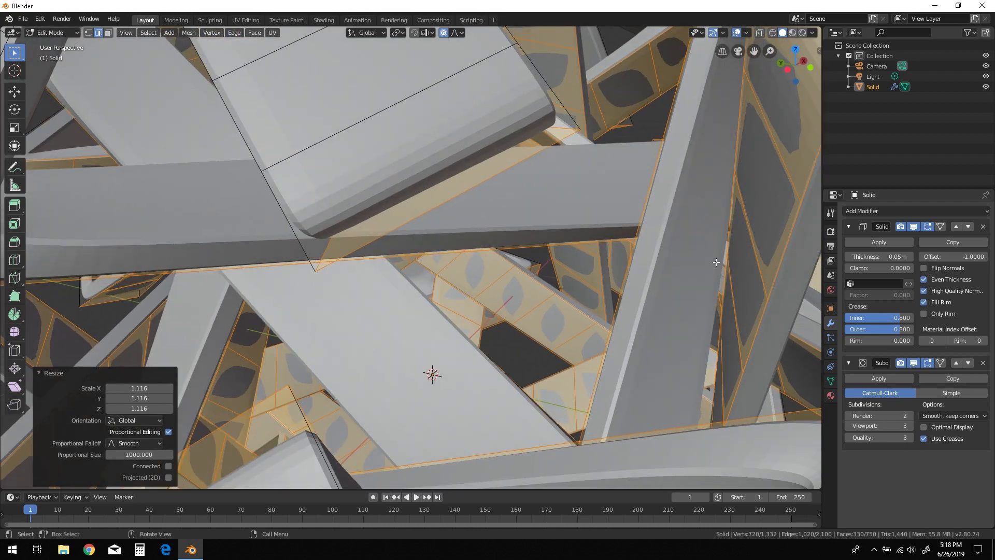
scroll(716, 254, "down", 6)
middle_click_drag(596, 370, 408, 368)
scroll(518, 357, "down", 5)
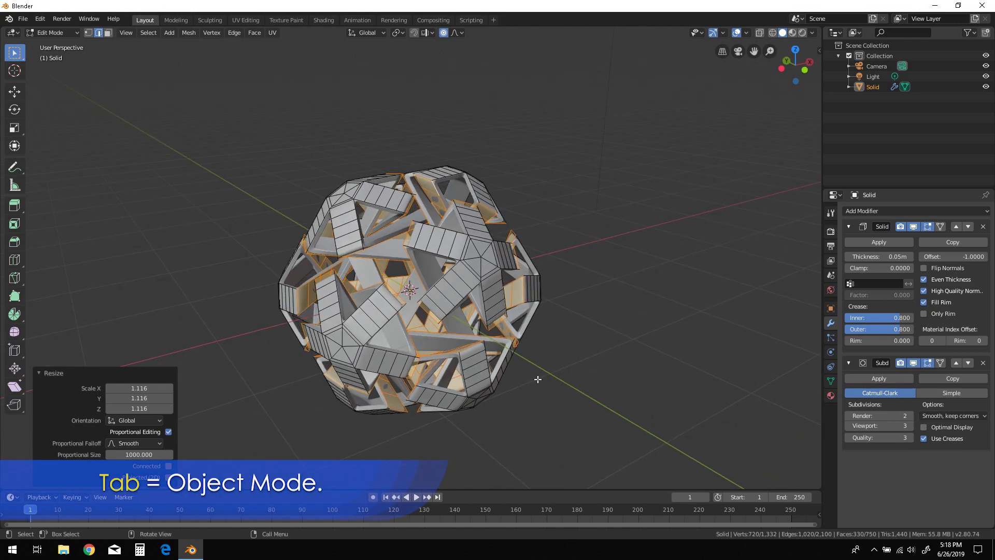
Return to Object Mode and raise the Subdivision Surface viewport level to 4
key("Tab")
middle_click_drag(494, 304, 503, 326)
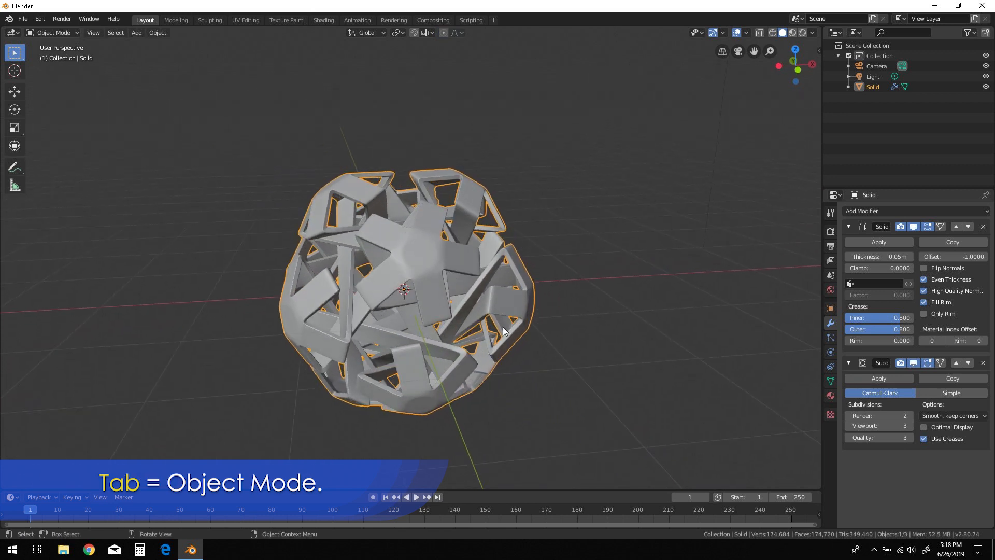
left_click(910, 425)
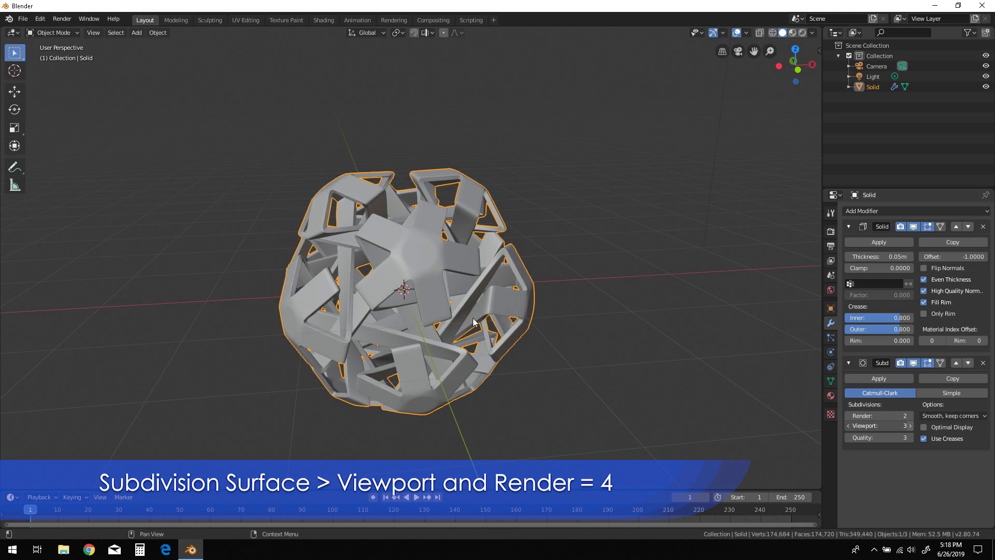
middle_click_drag(430, 278, 522, 273)
scroll(474, 286, "up", 2)
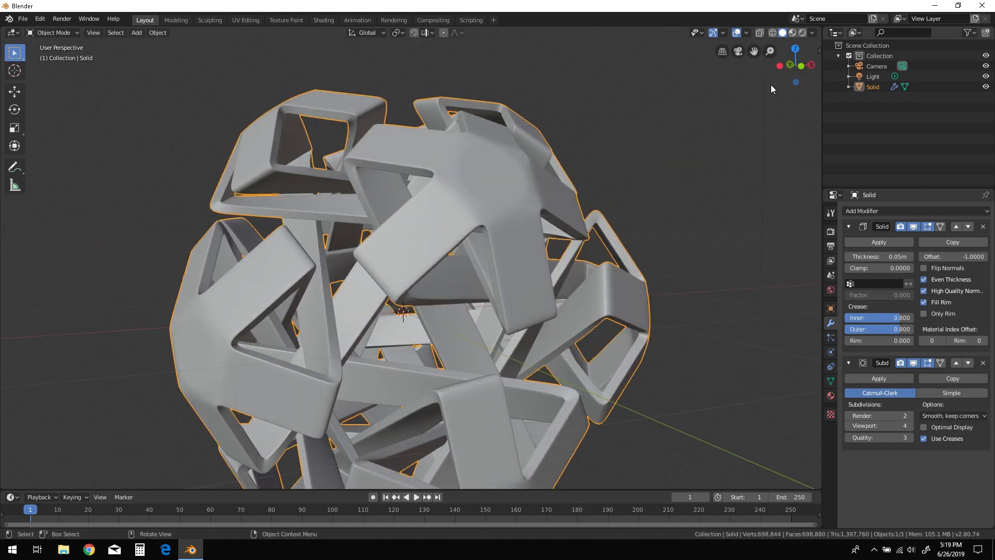
Add a new material to the frame and switch the viewport to material preview shading
left_click(831, 395)
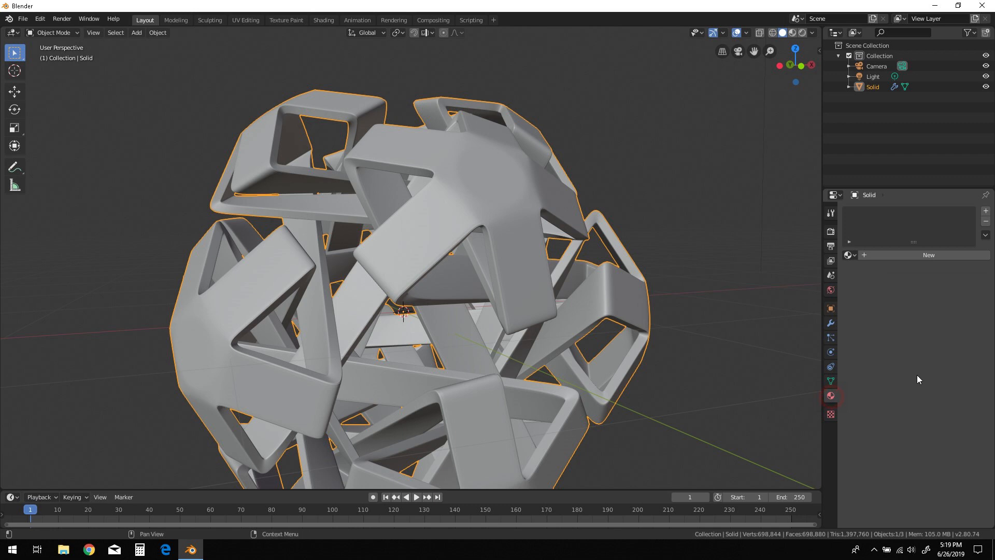
left_click(929, 256)
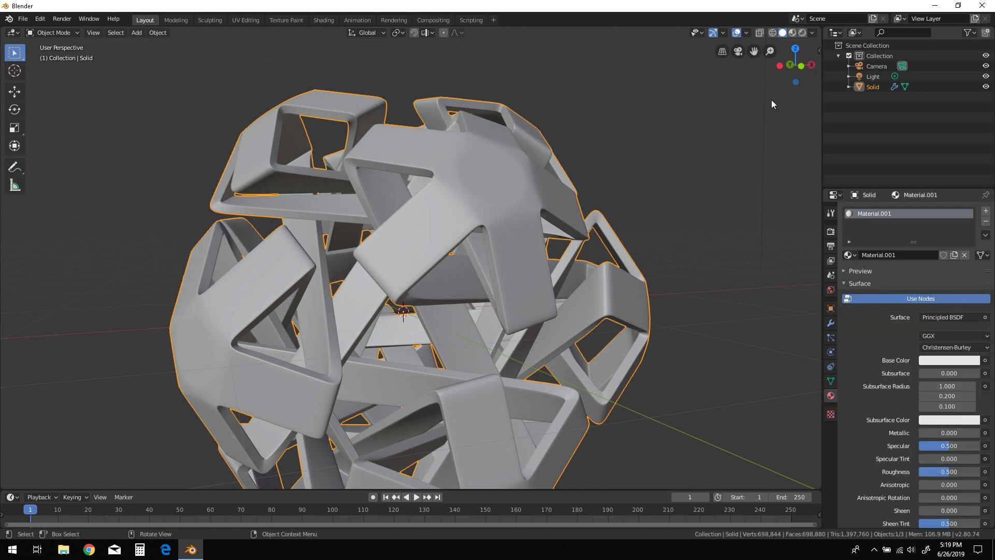
left_click(793, 32)
middle_click_drag(523, 290, 531, 302)
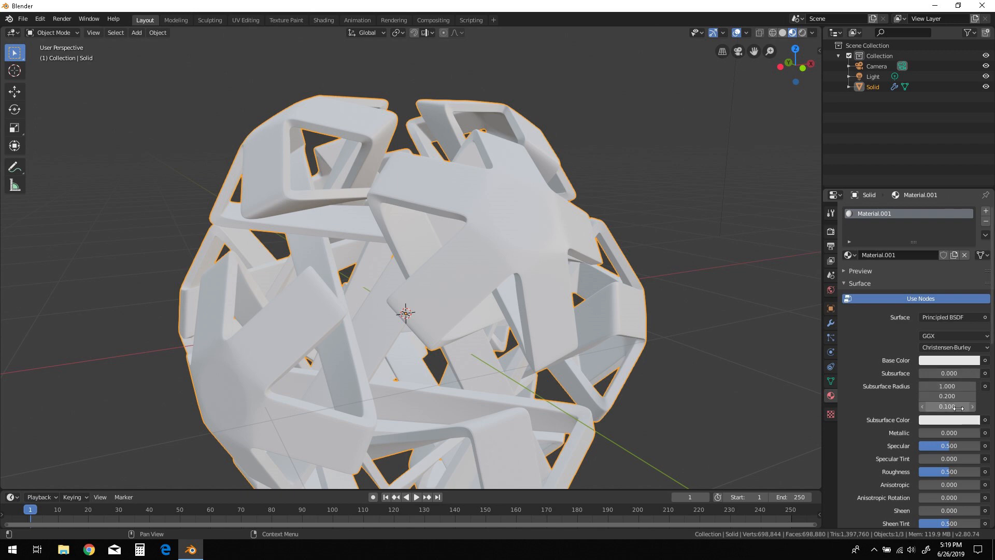
Give the material a metallic value of 1.0, a roughness of 0.25 and a blue base color
left_click_drag(927, 433, 980, 434)
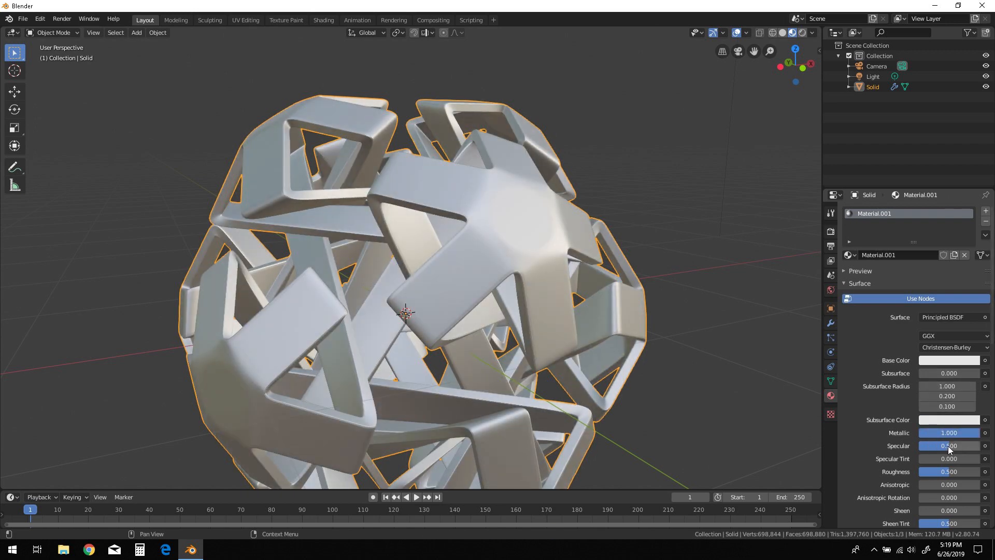
left_click_drag(949, 471, 925, 471)
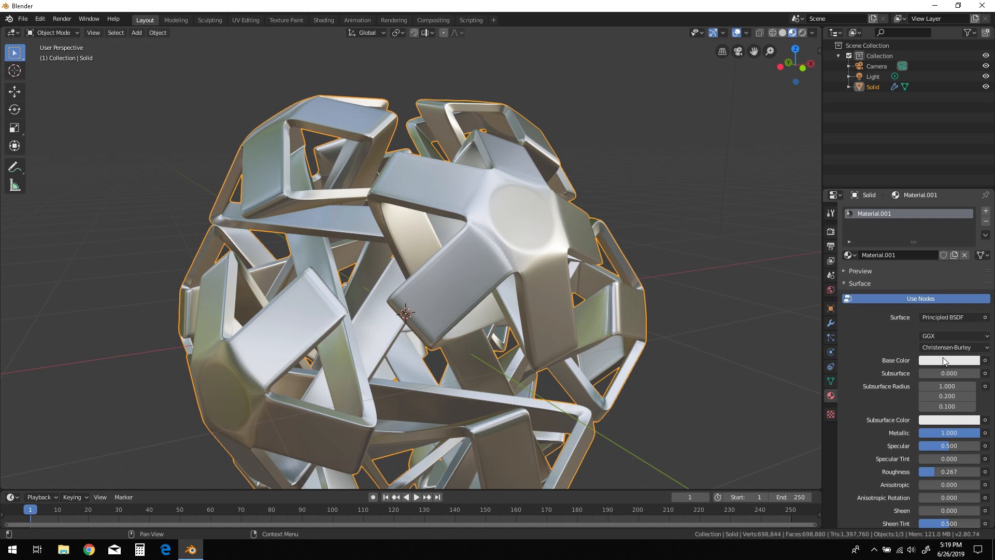
left_click(943, 359)
left_click_drag(941, 244, 951, 236)
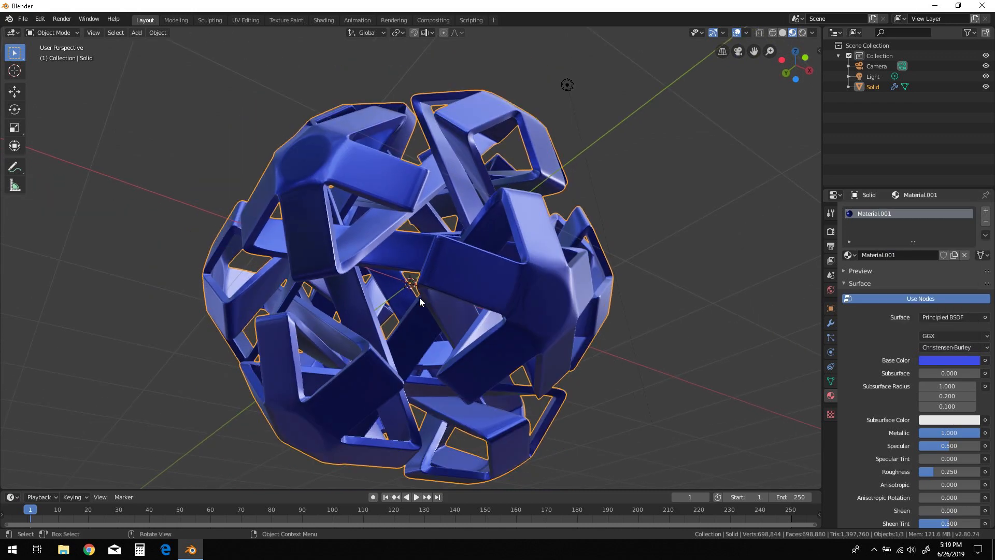
middle_click_drag(419, 298, 516, 389)
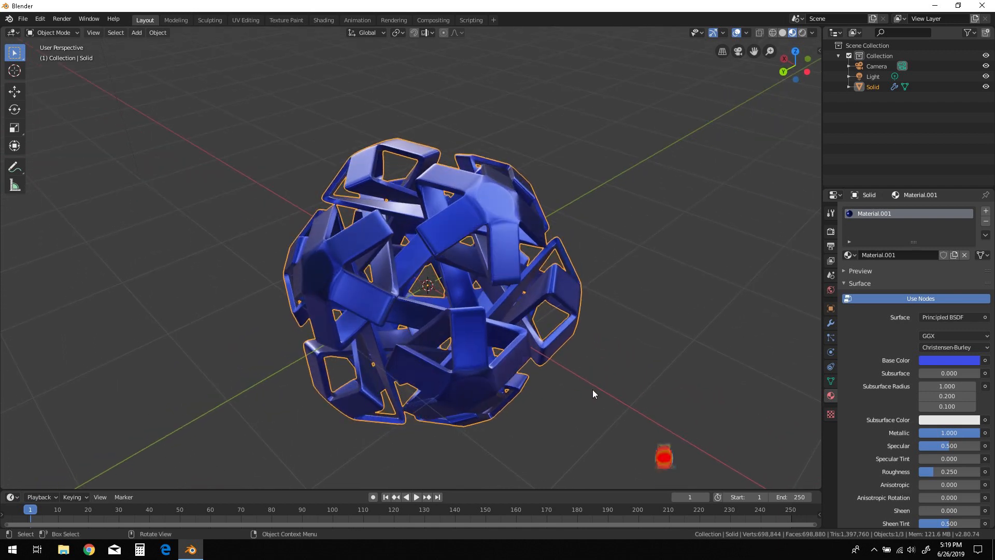
middle_click_drag(579, 375, 528, 353)
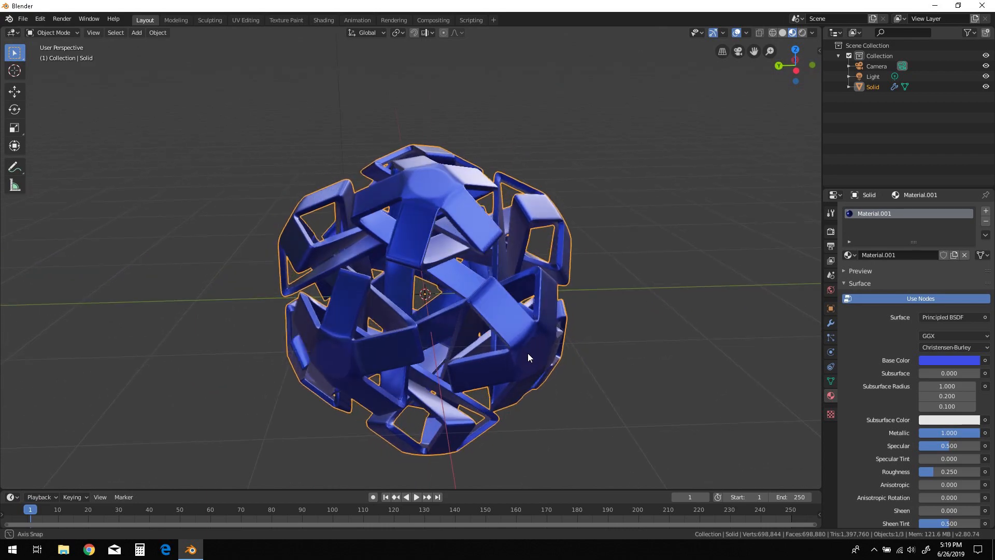